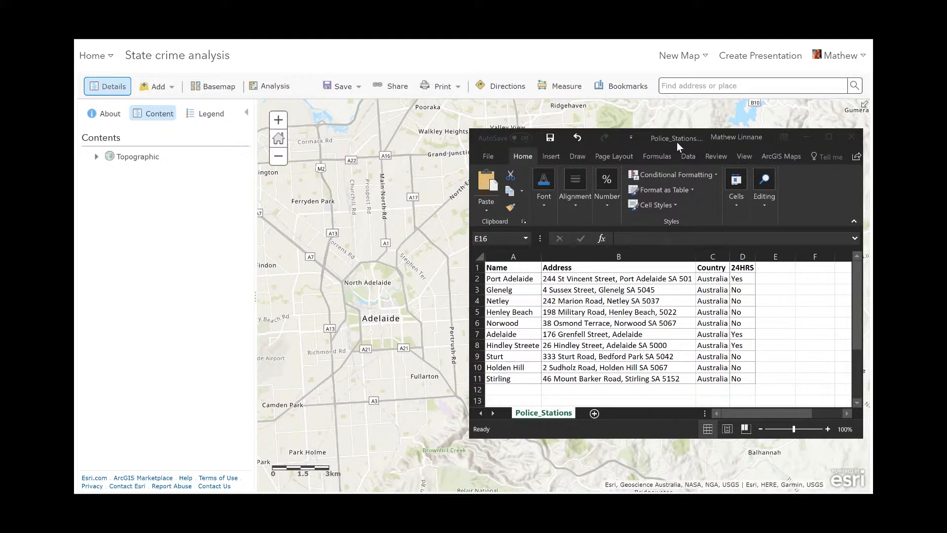
Add the Police_Stations spreadsheet to the map as a layer from file
left_click(581, 61)
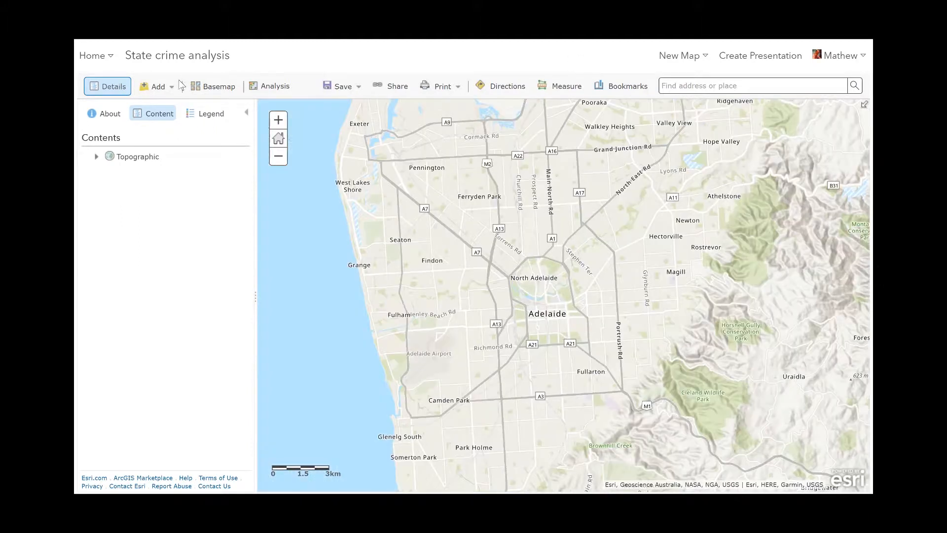
left_click(155, 86)
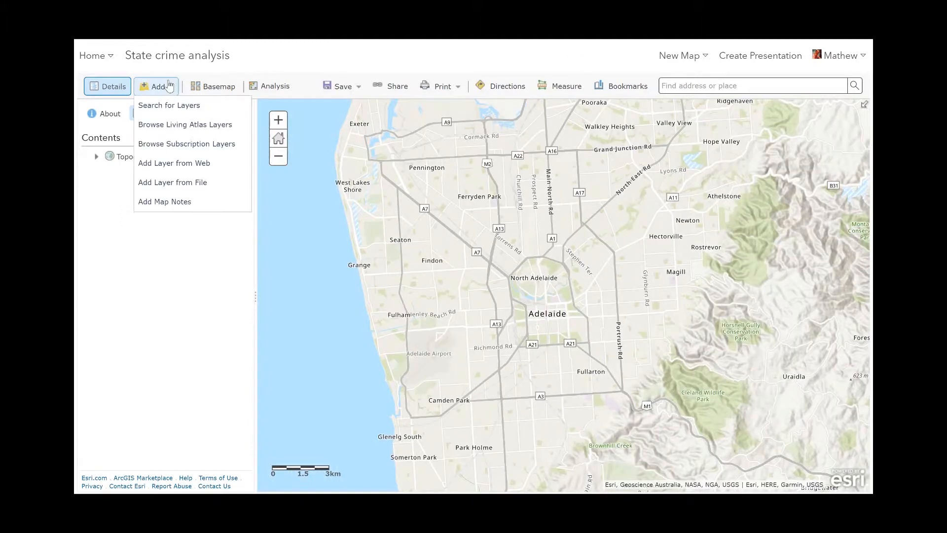
left_click(196, 190)
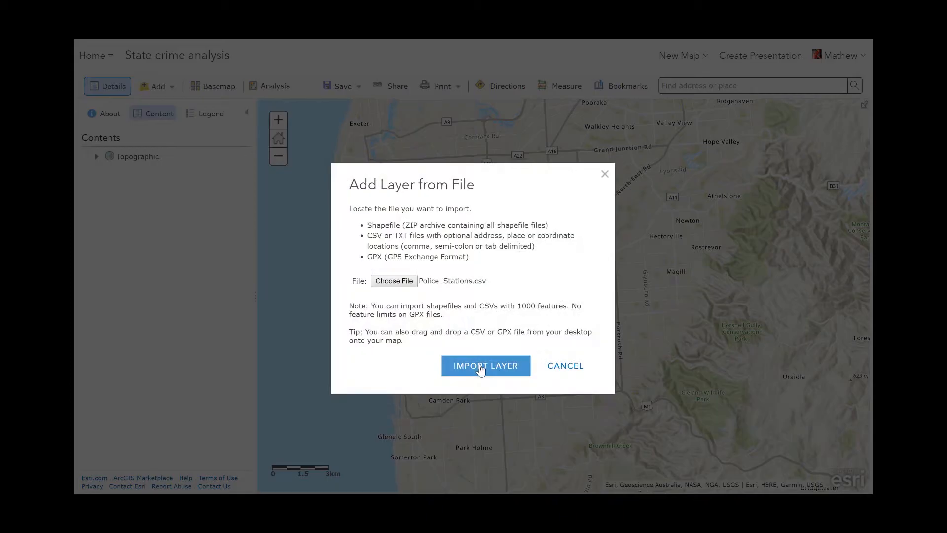
left_click(481, 365)
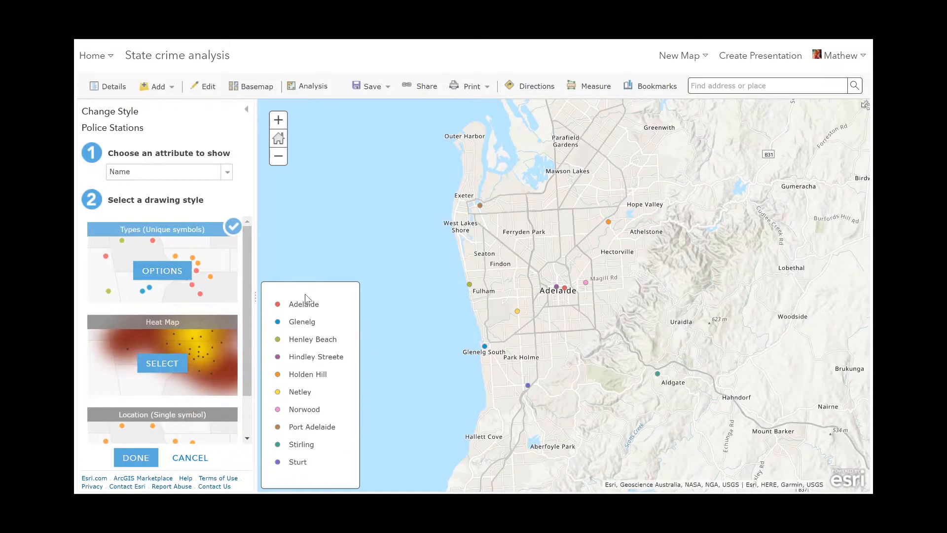
Style the police stations by the 24HRS attribute with unique symbols and open the symbol options
left_click(227, 175)
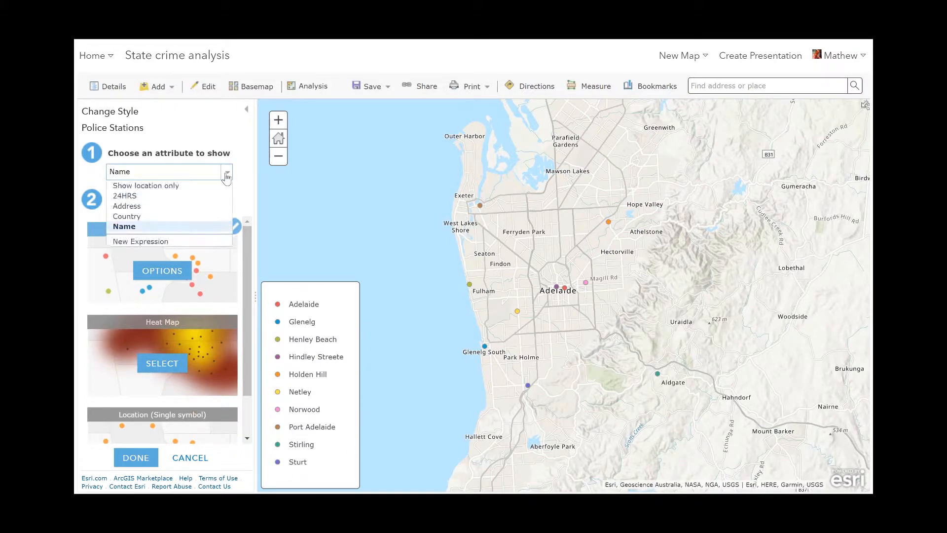
left_click(192, 196)
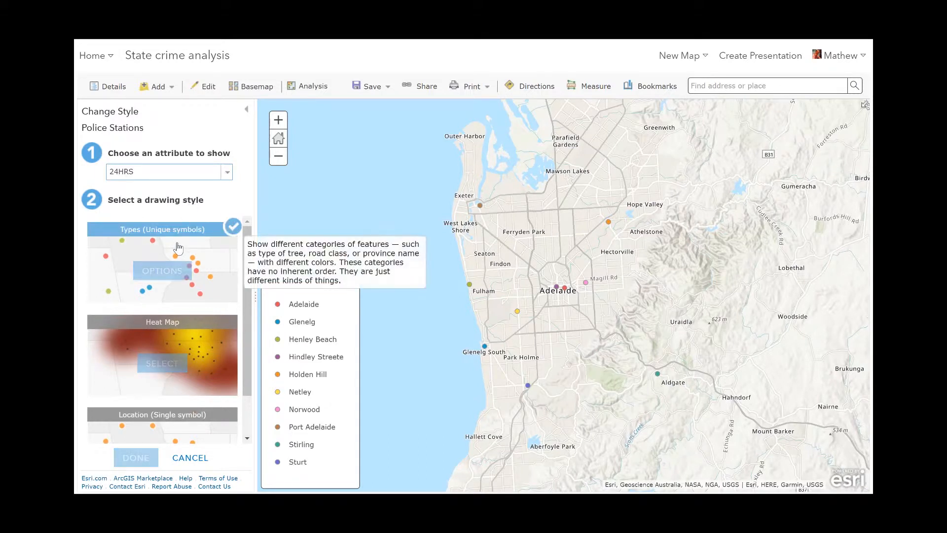
left_click(165, 270)
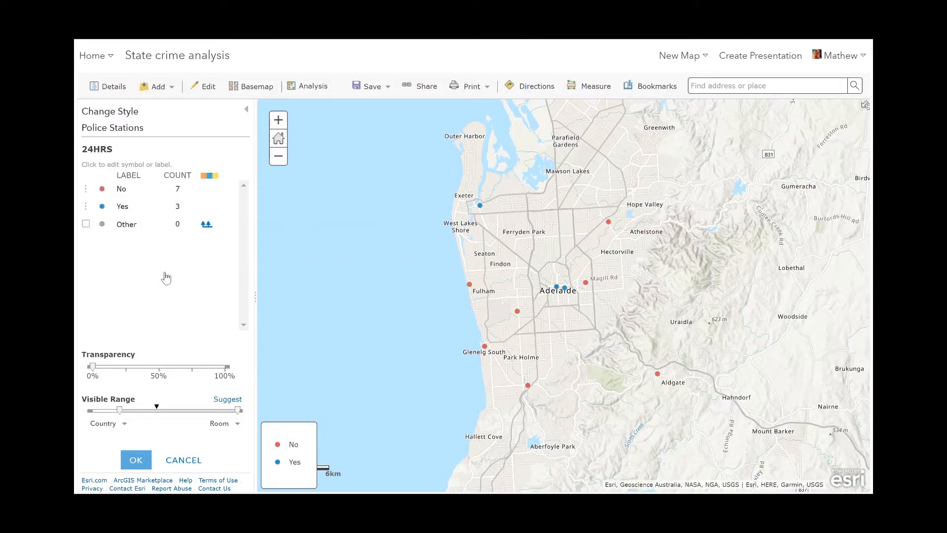
Change the No category symbol to a red police shield at 20 px
left_click(102, 189)
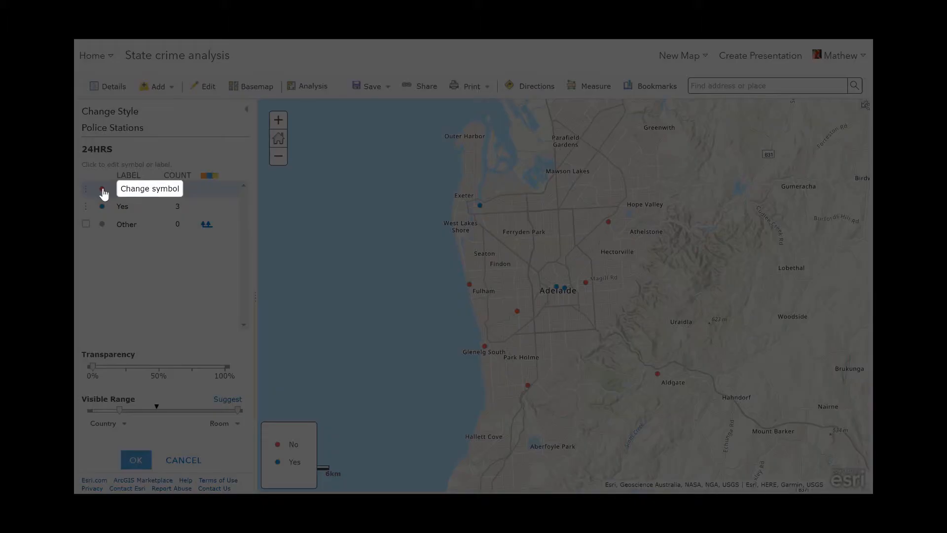
left_click(312, 288)
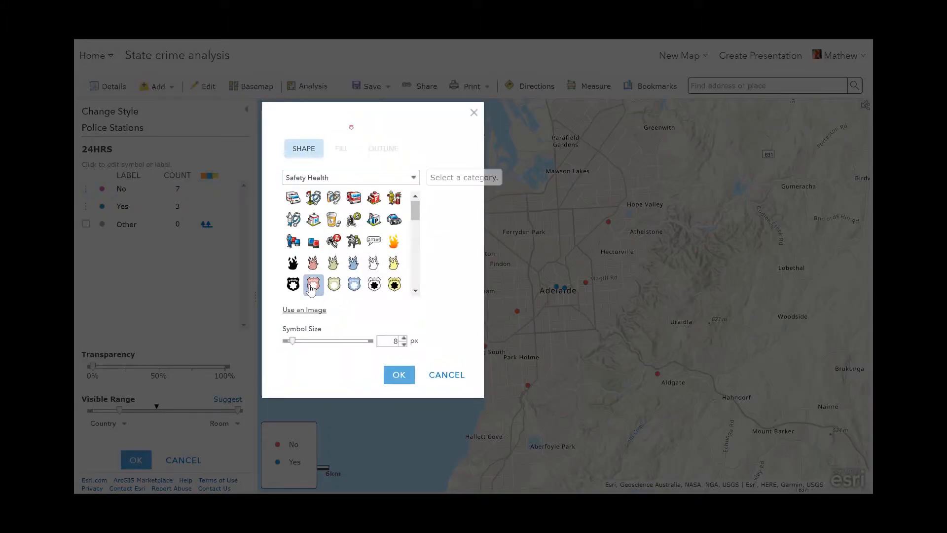
double_click(395, 341)
type("20")
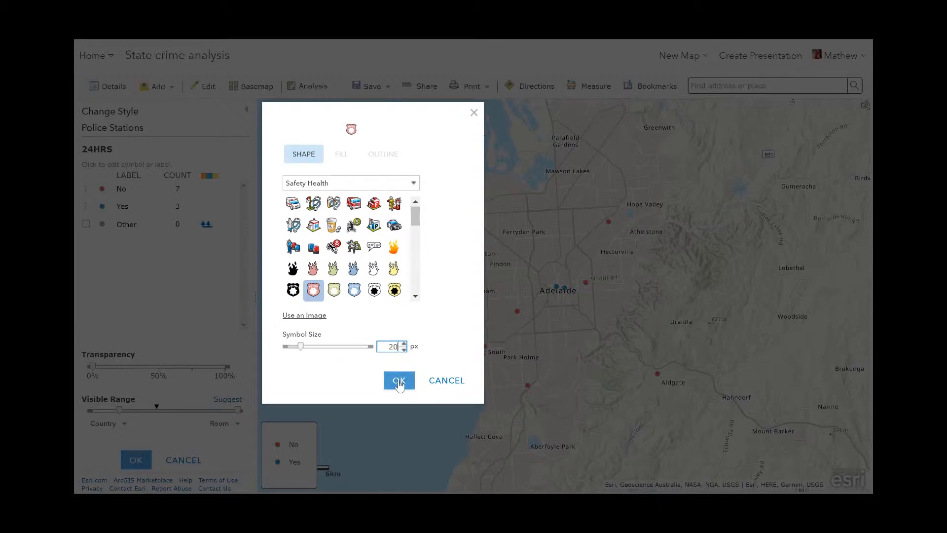
left_click(399, 381)
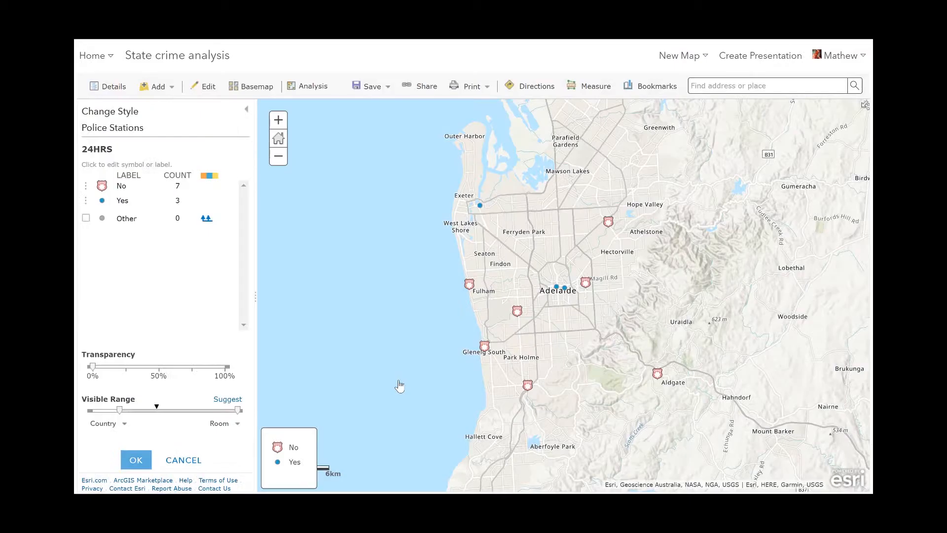
Change the Yes category symbol to a blue police shield and apply the style
left_click(102, 200)
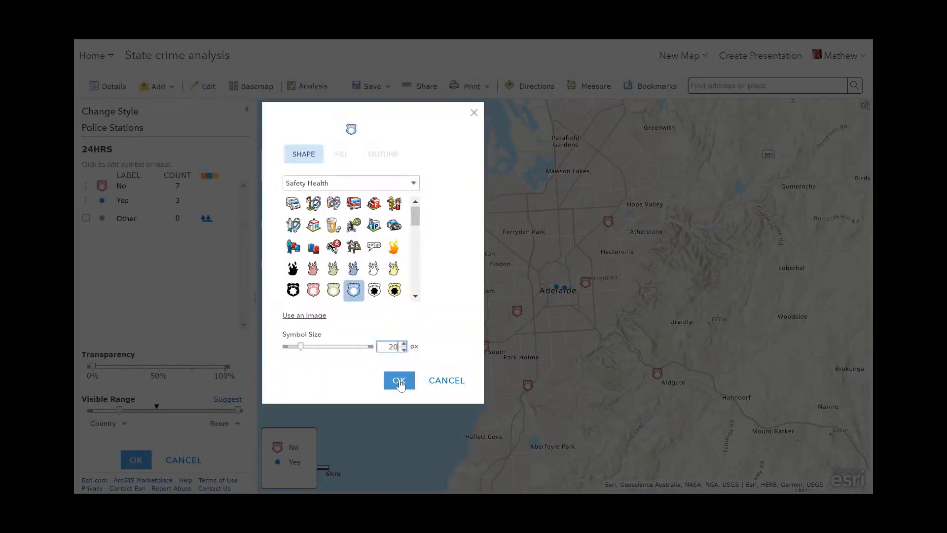
left_click(399, 382)
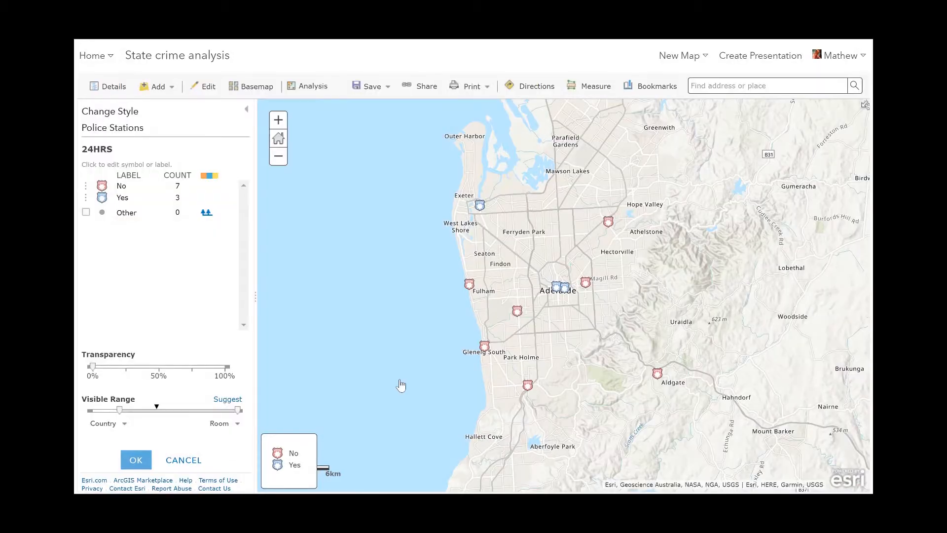
left_click(141, 458)
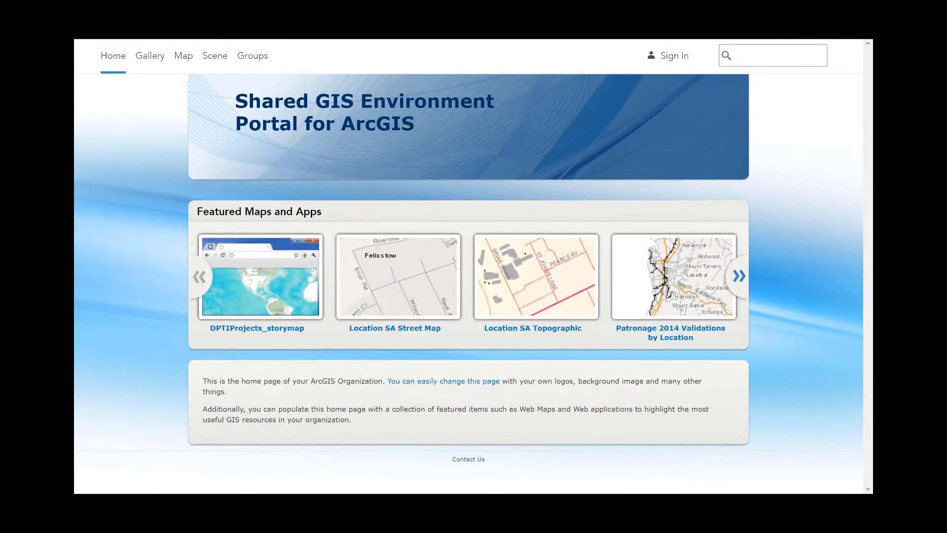
Search the portal for crime and add the CrimeStatsMap feature service to the map as a web layer
left_click(754, 55)
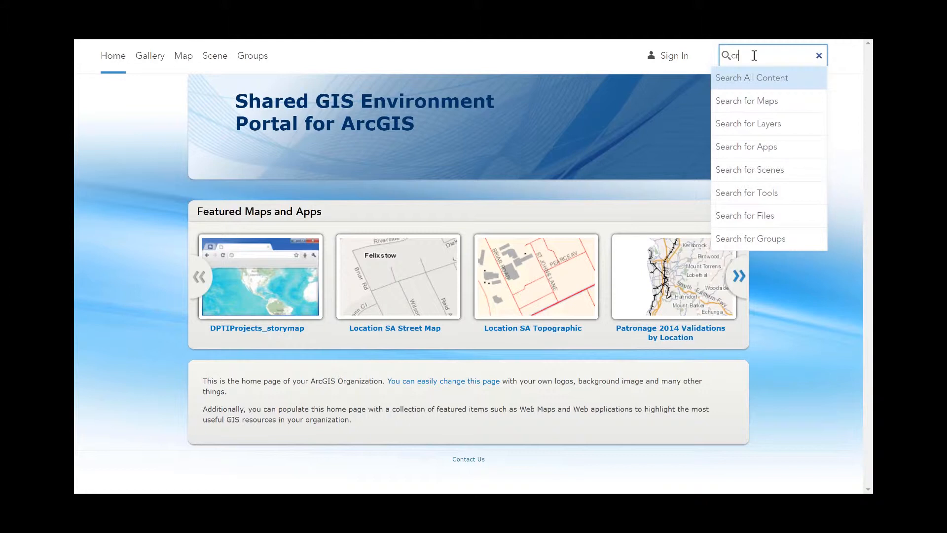
key("Return")
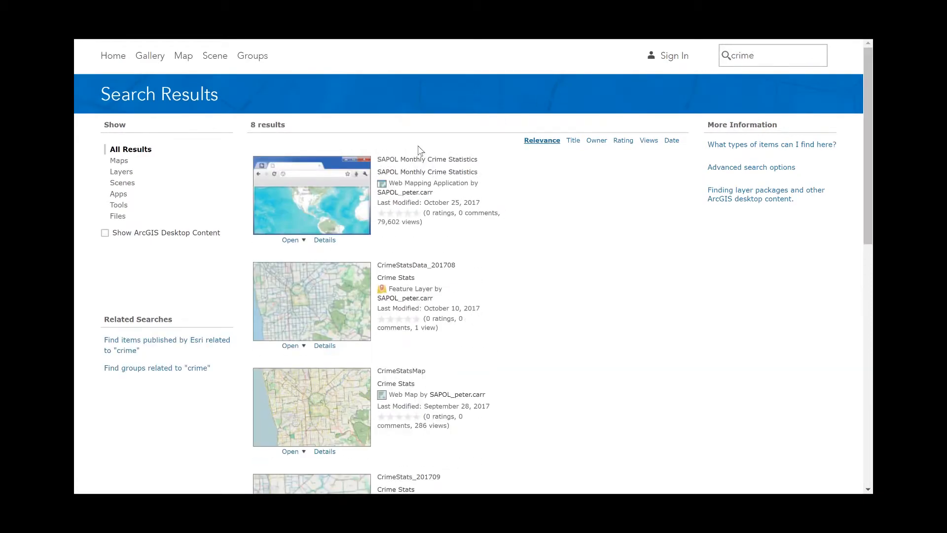
left_click(348, 280)
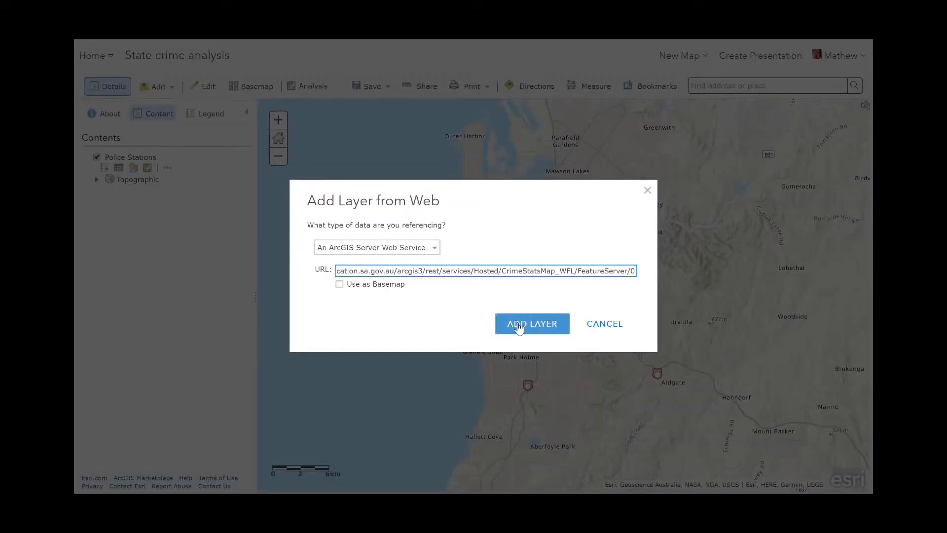
left_click(516, 327)
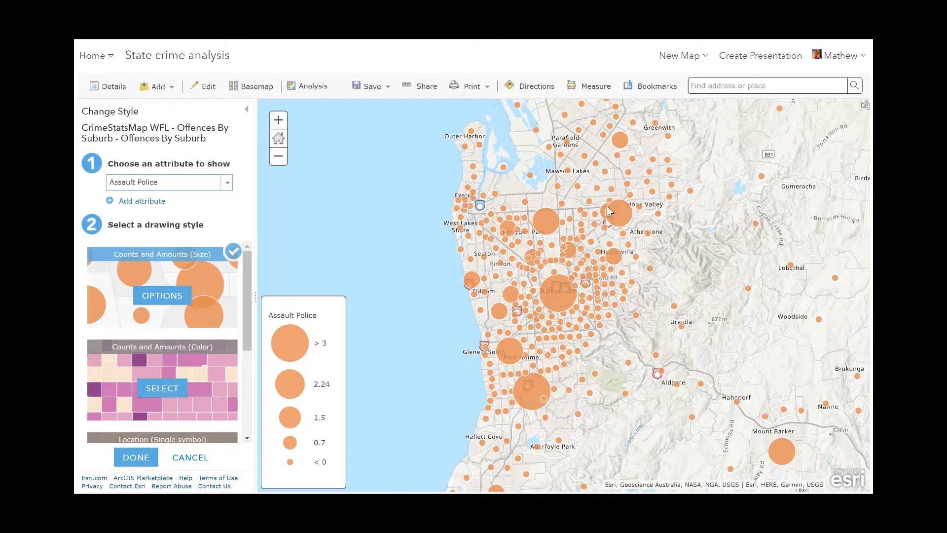
Style the crime layer's Assault Police attribute with Counts and Amounts (Color) using a yellow-to-red ramp
left_click(157, 388)
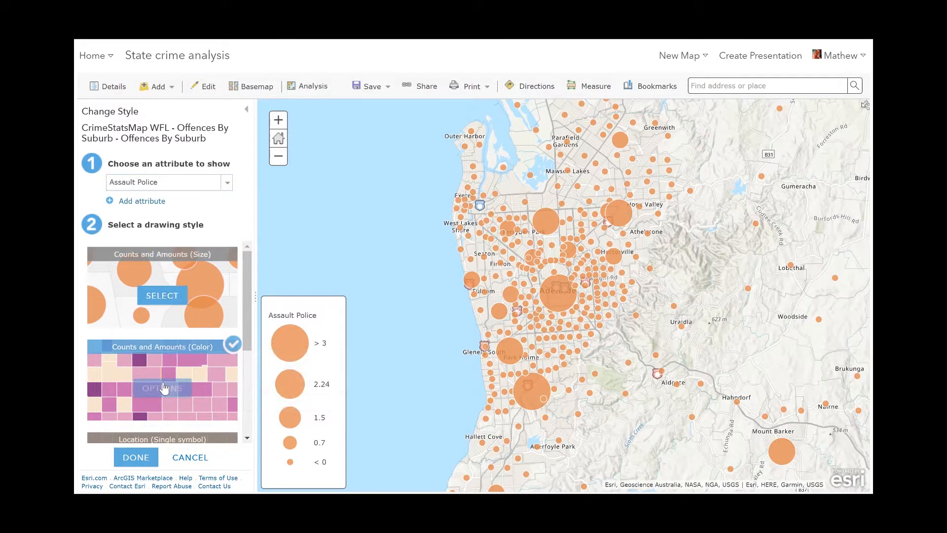
left_click(219, 396)
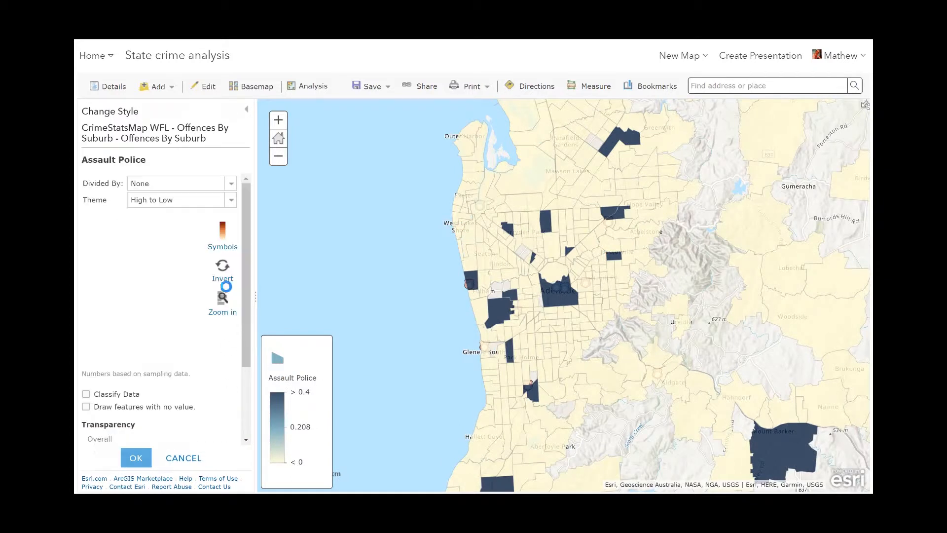
left_click(225, 238)
left_click_drag(412, 198, 418, 292)
left_click(399, 273)
left_click(399, 327)
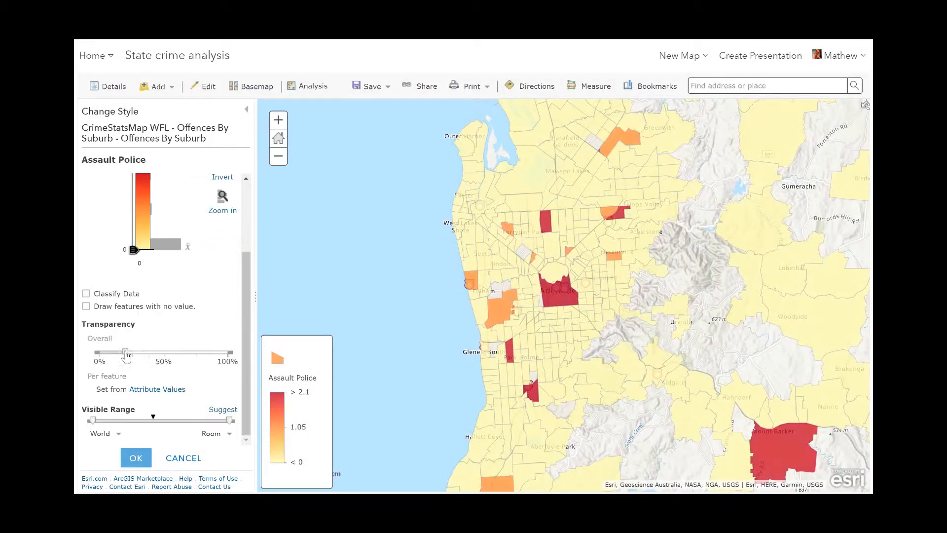
Set the crime layer's transparency to 50% and finish the style change
left_click_drag(127, 353, 162, 359)
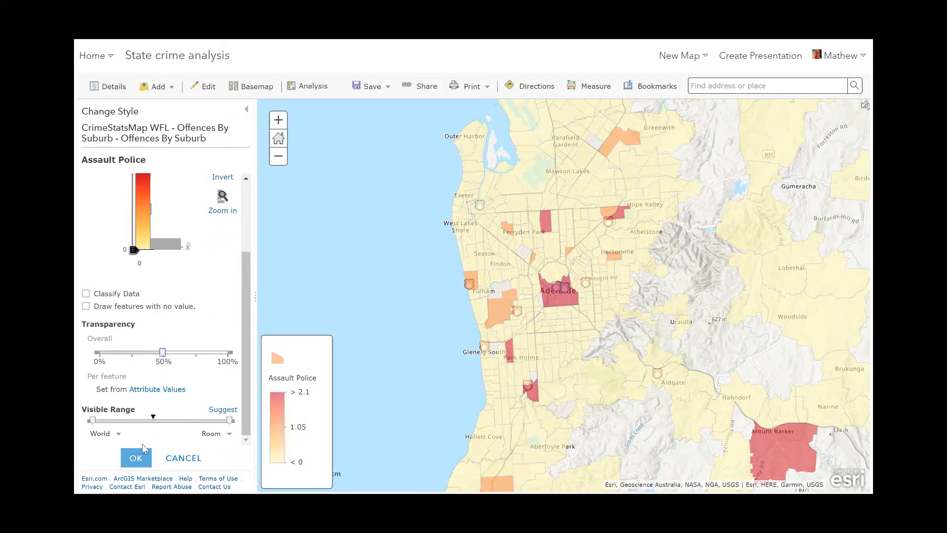
left_click(136, 458)
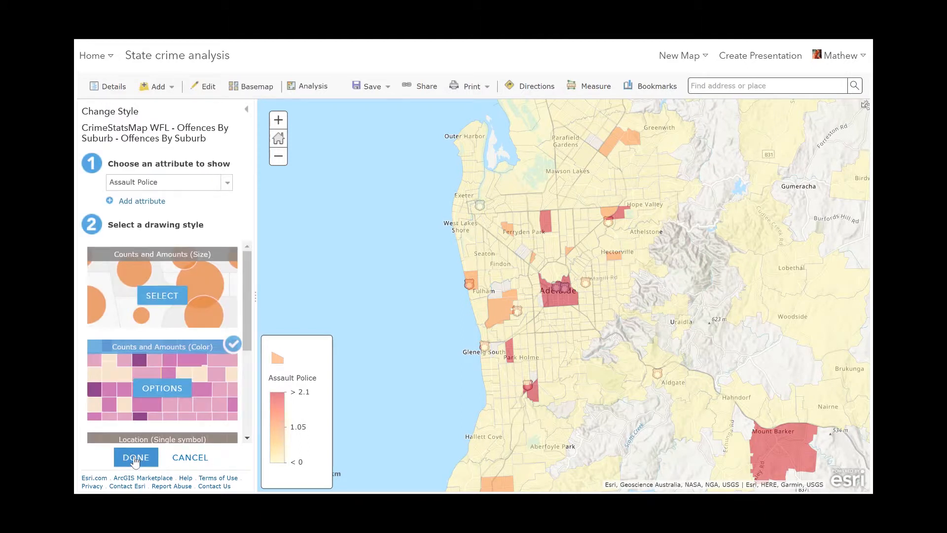
left_click(135, 458)
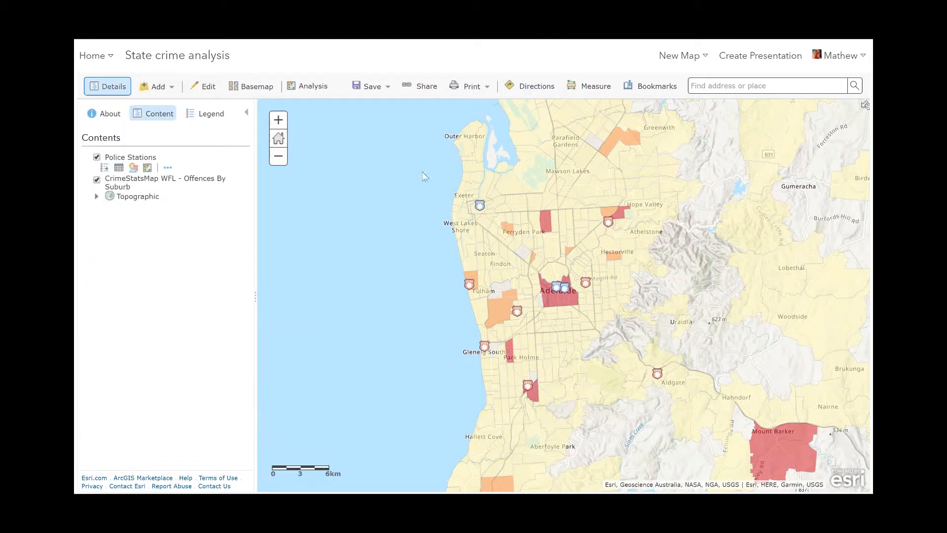
Switch the basemap to Dark Gray Canvas
left_click(244, 88)
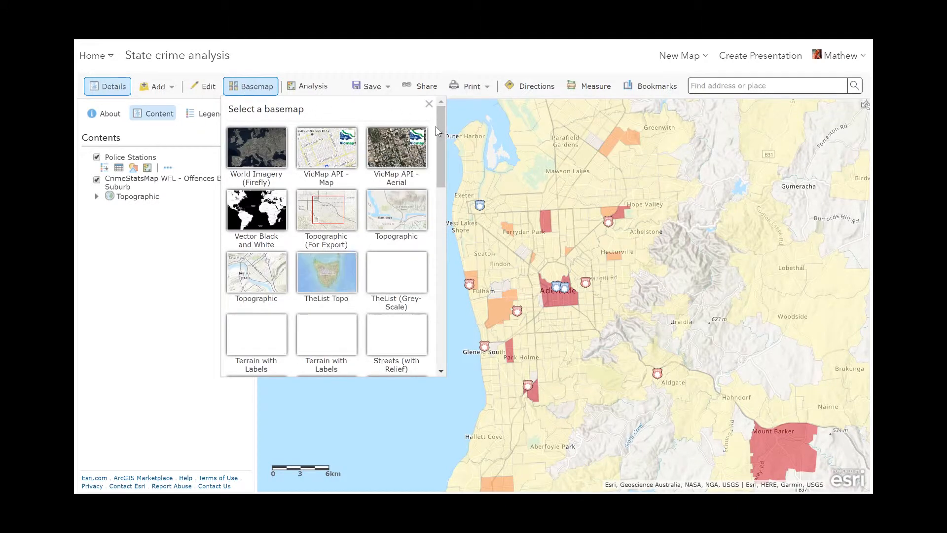
left_click_drag(442, 132, 435, 316)
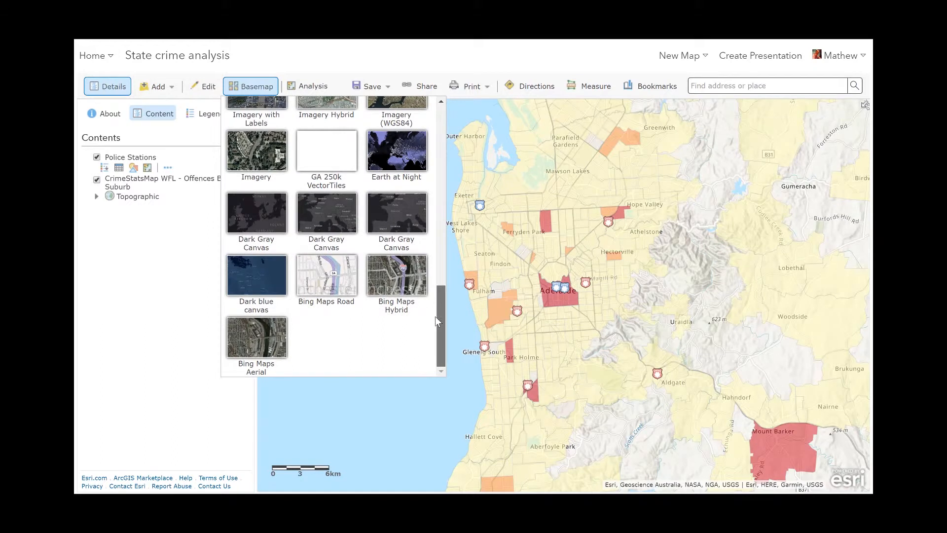
left_click(333, 226)
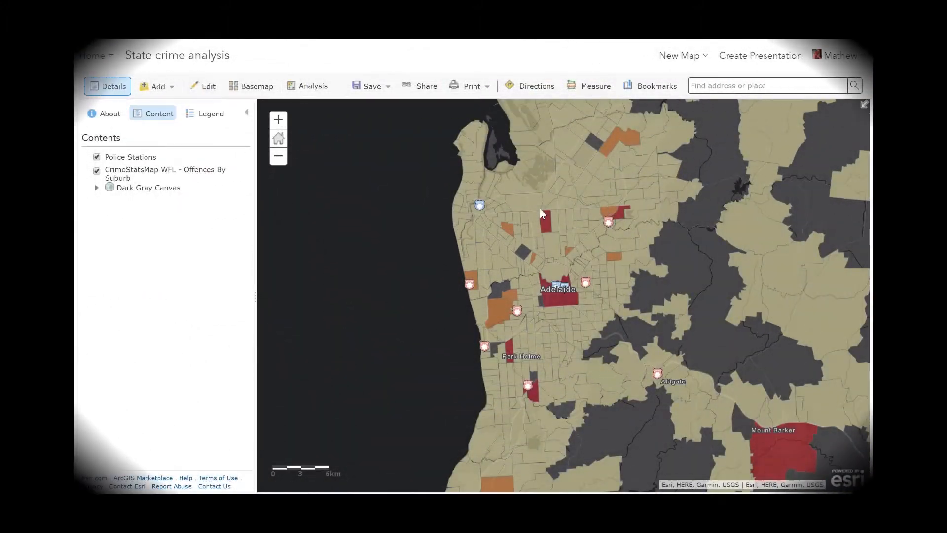
Browse the analysis tool categories and open Create Drive-Time Areas
left_click(308, 86)
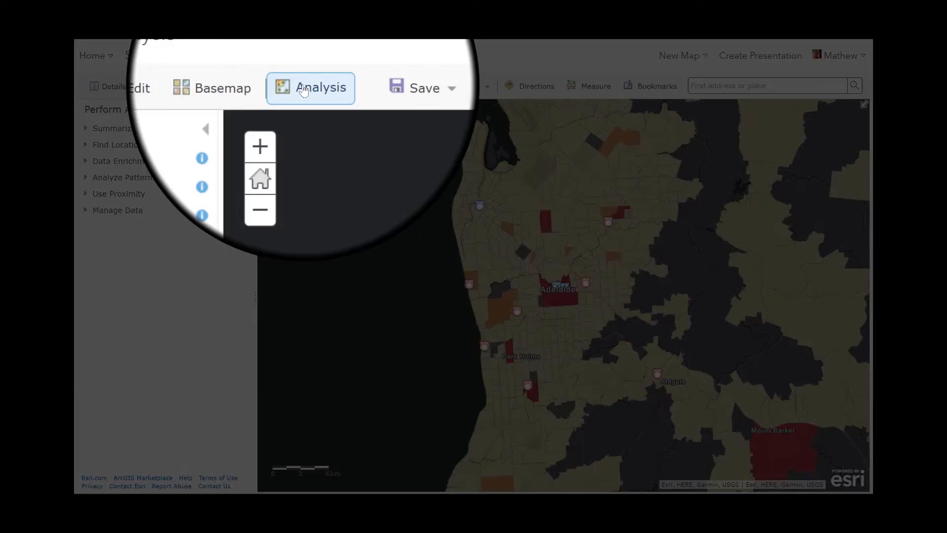
left_click(85, 129)
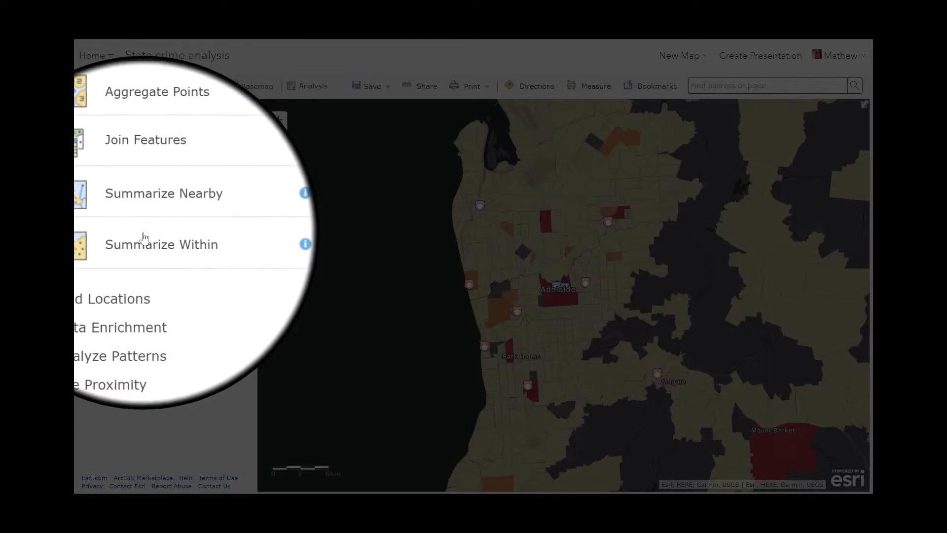
left_click(105, 271)
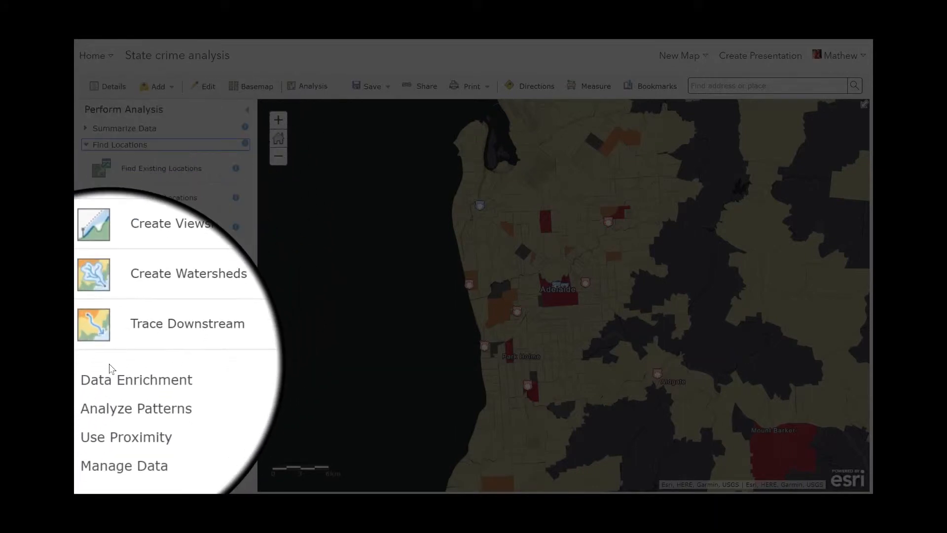
left_click(106, 378)
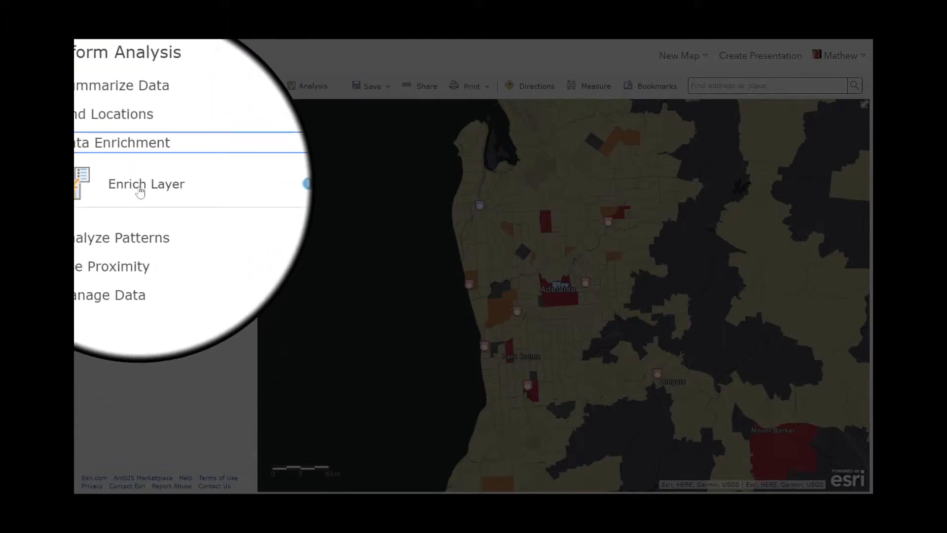
left_click(96, 218)
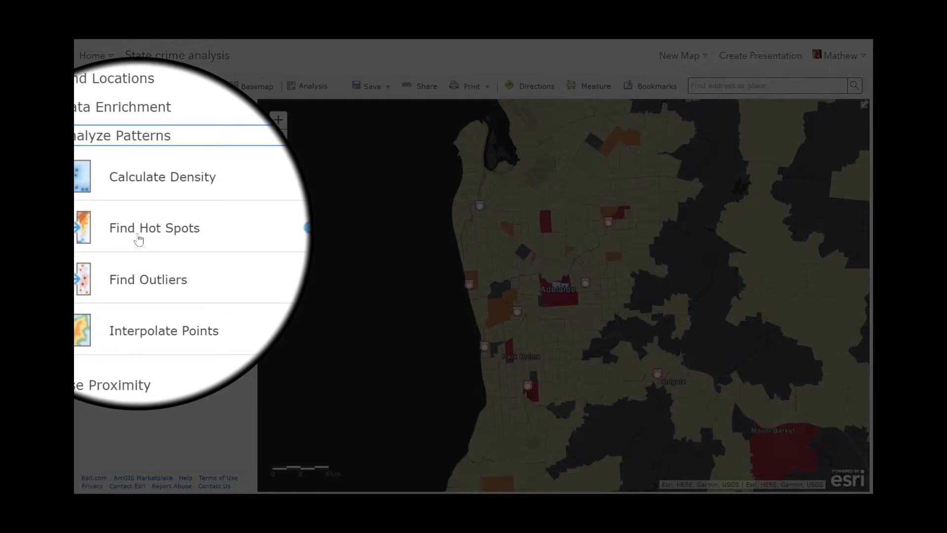
left_click(109, 321)
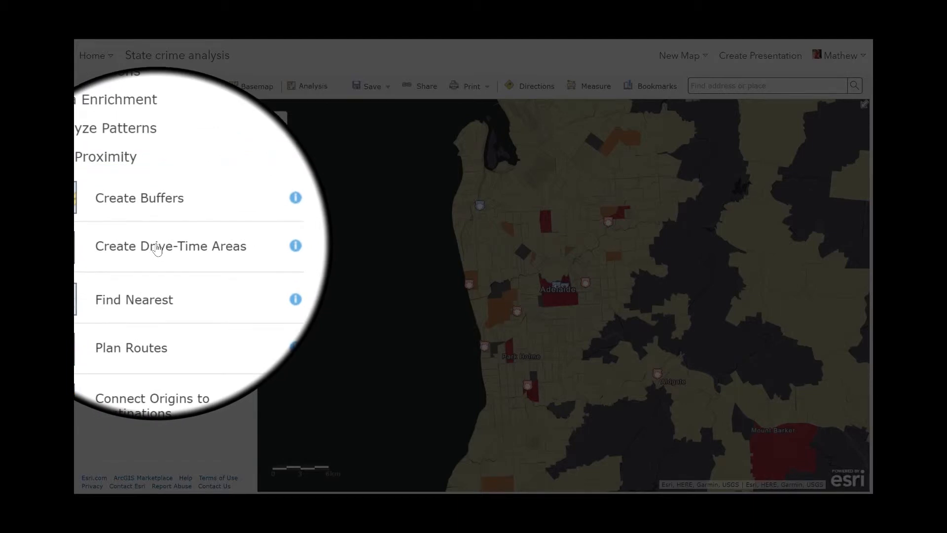
left_click(156, 249)
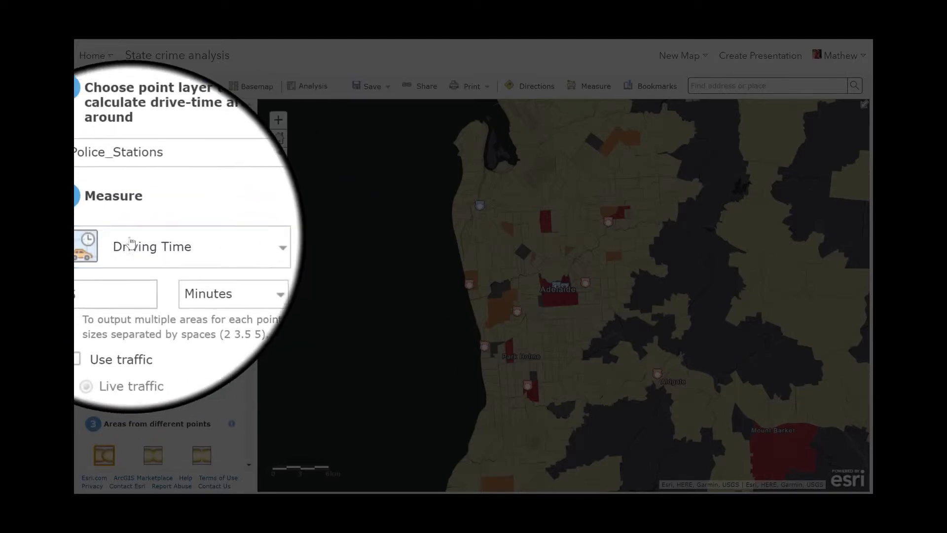
Run drive-time areas around Police_Stations for 5 minutes of driving time with live traffic enabled
left_click(98, 307)
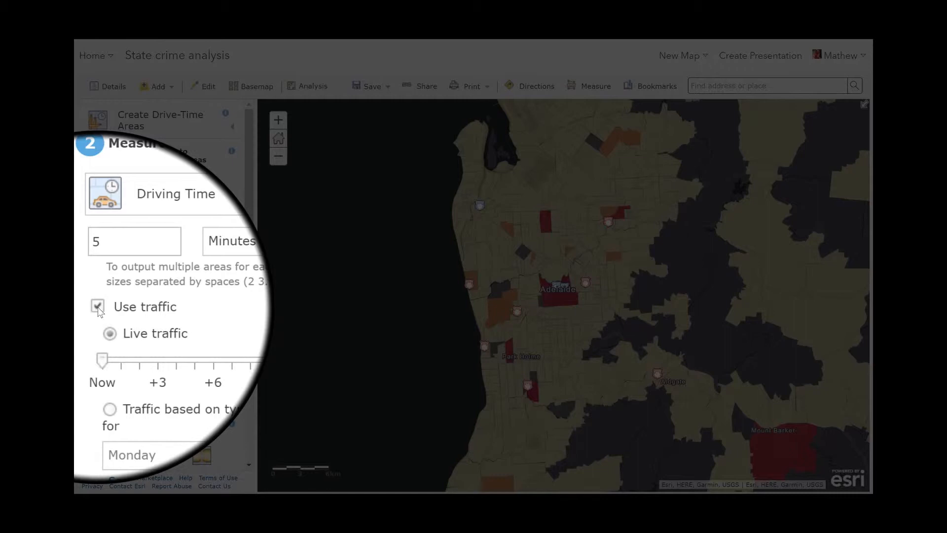
left_click_drag(248, 340, 232, 443)
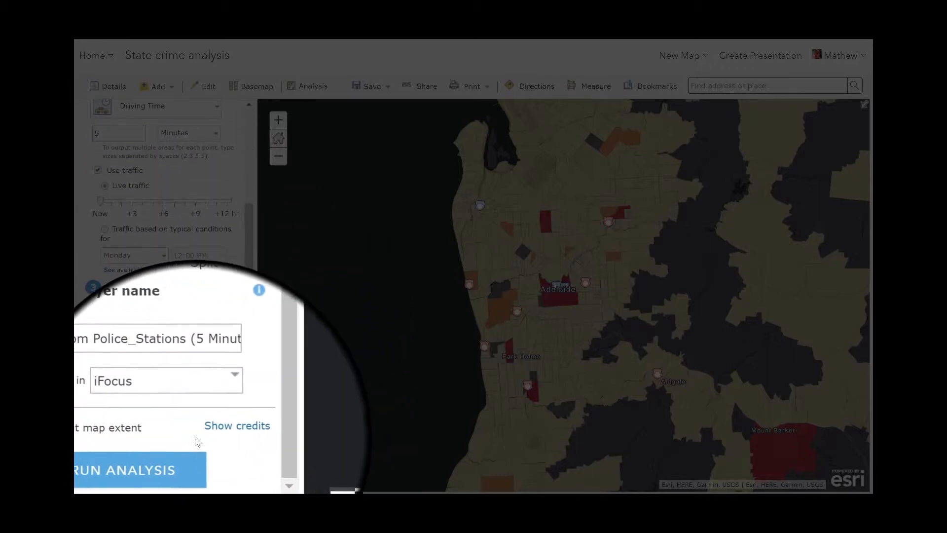
left_click(161, 455)
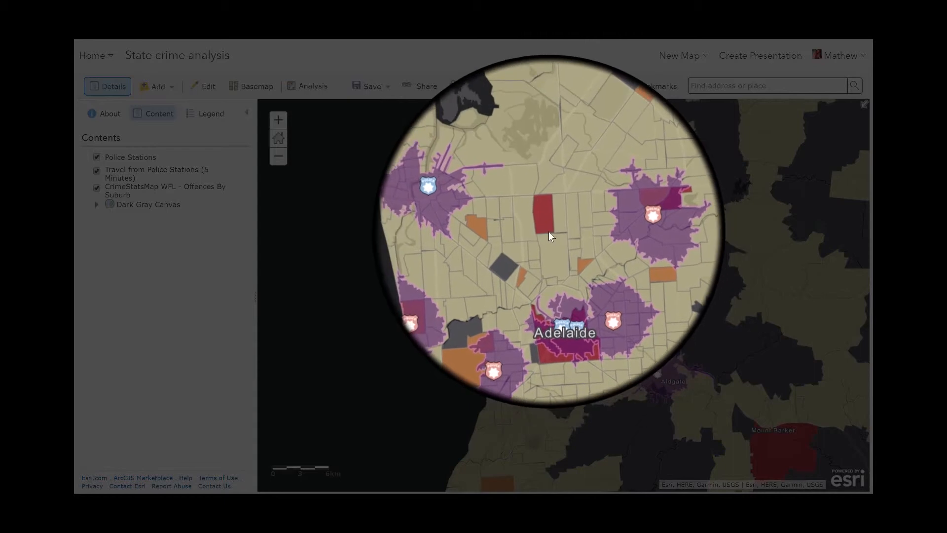
Inspect the offence statistics of a suburb near the drive-time areas
left_click(549, 224)
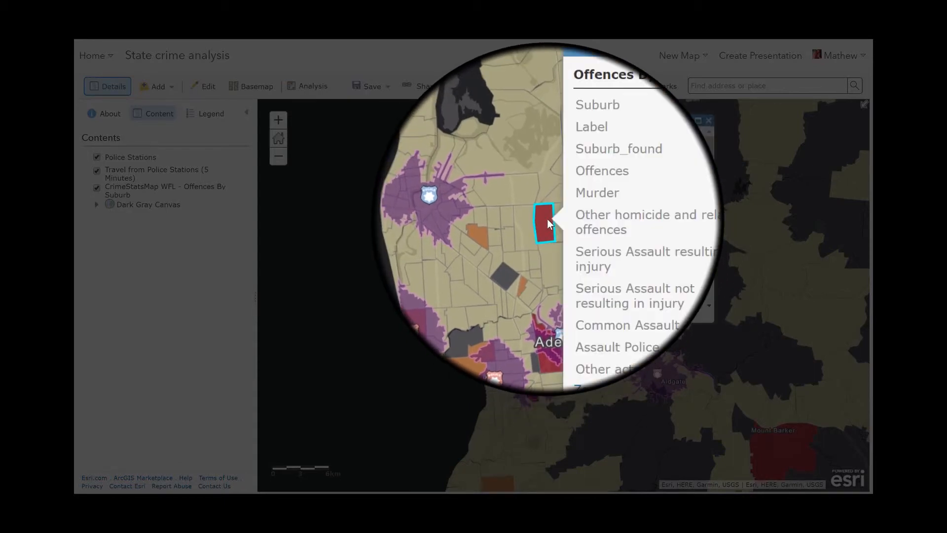
Scroll through the rest of the suburb's offence statistics and close its pop-up
scroll(709, 169, "down", 10)
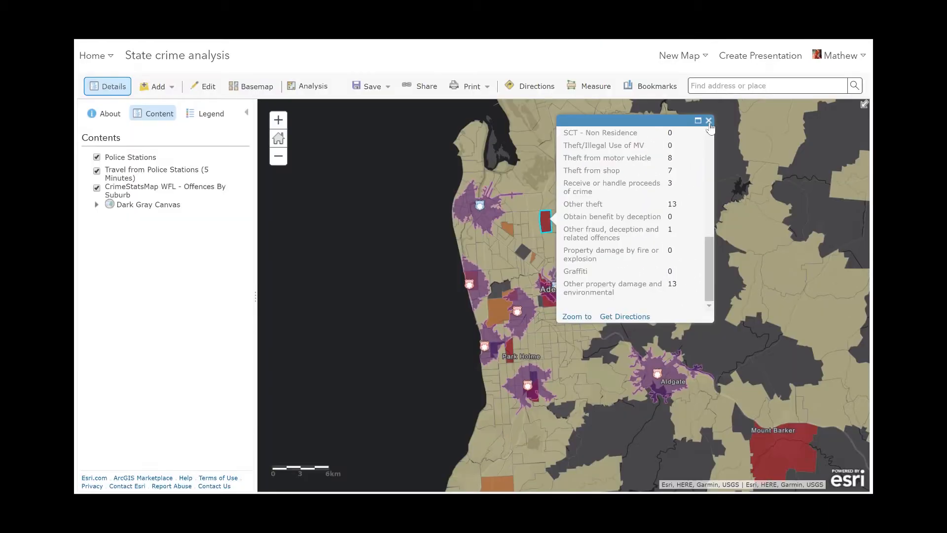
left_click(709, 122)
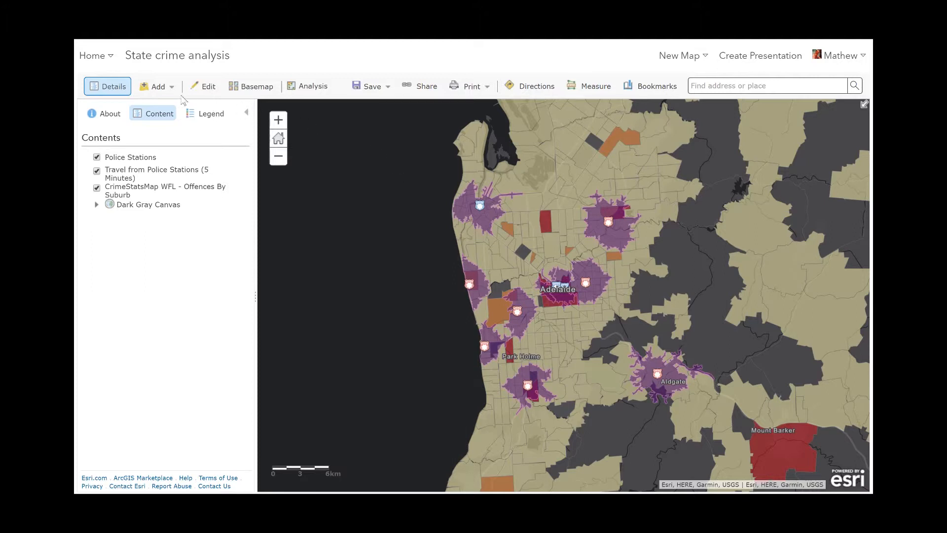
Search the Living Atlas layers for income and add Australia High Income Households to the map
left_click(161, 87)
left_click(195, 130)
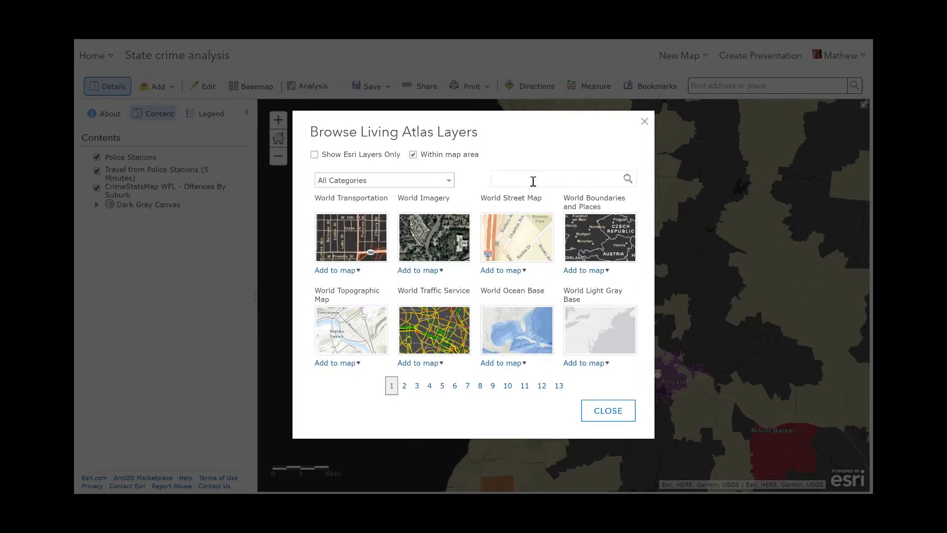
type("ind")
type("ome")
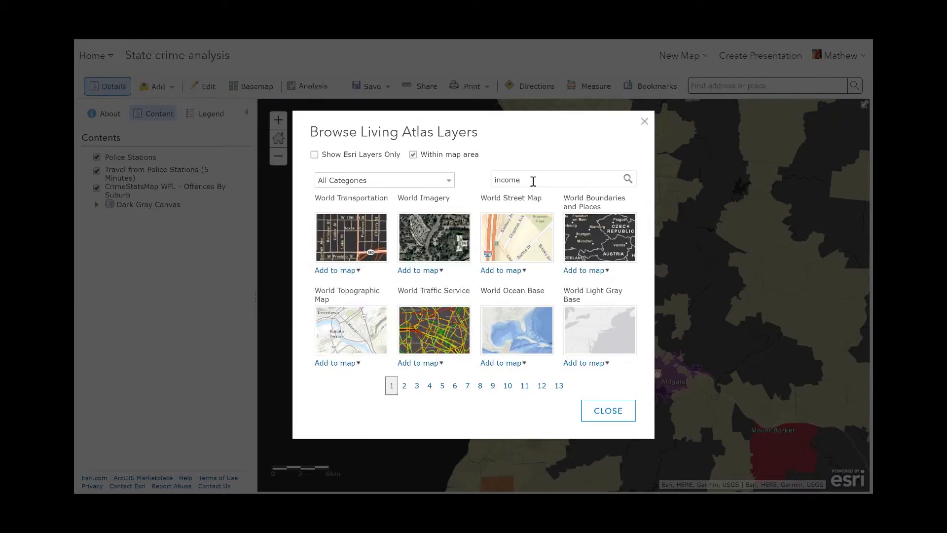
key("Return")
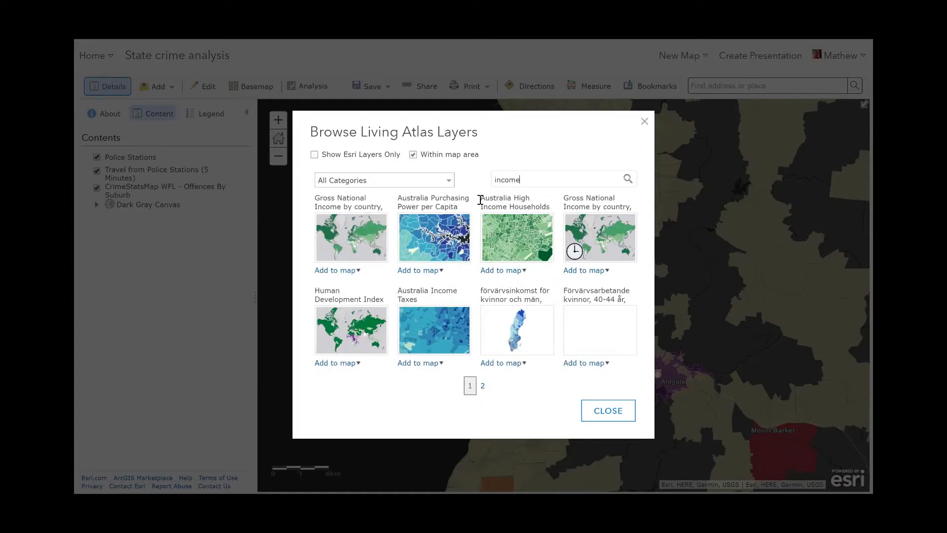
mouse_move(511, 236)
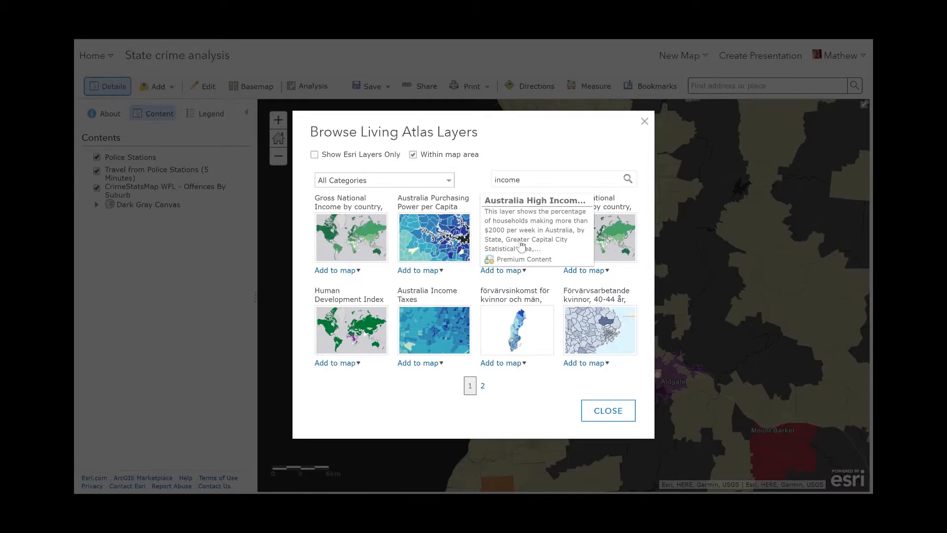
left_click(521, 243)
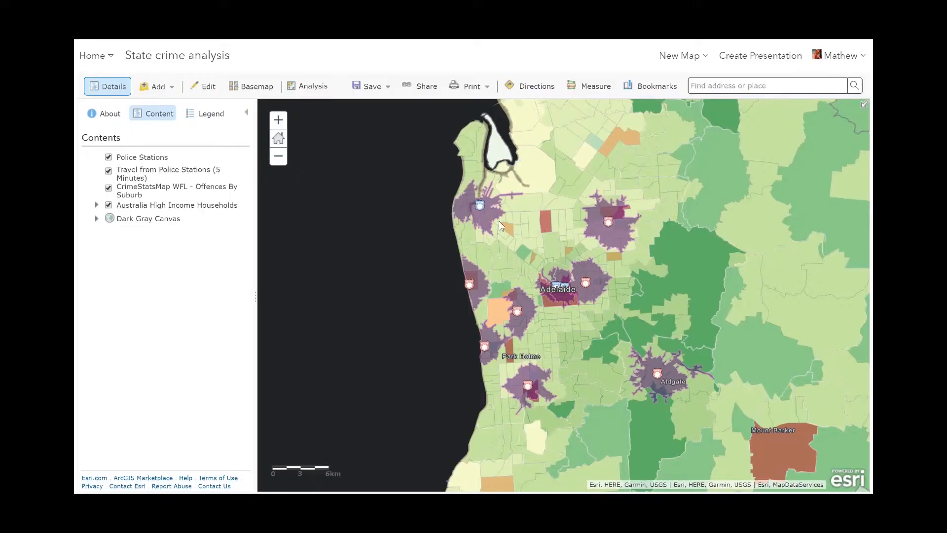
Expand the Australia High Income Households layer and zoom across scales to examine its sublayers
left_click(97, 205)
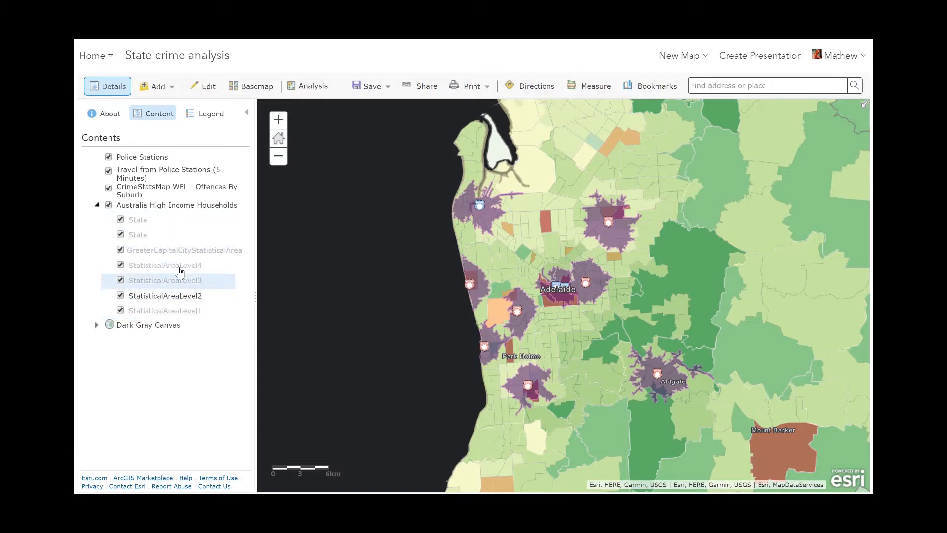
scroll(567, 320, "down", 5)
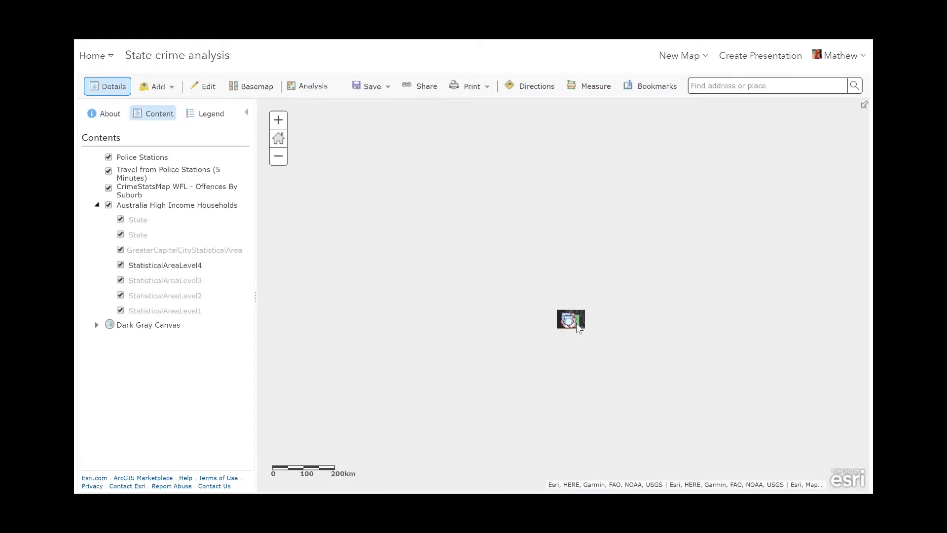
scroll(580, 279, "down", 1)
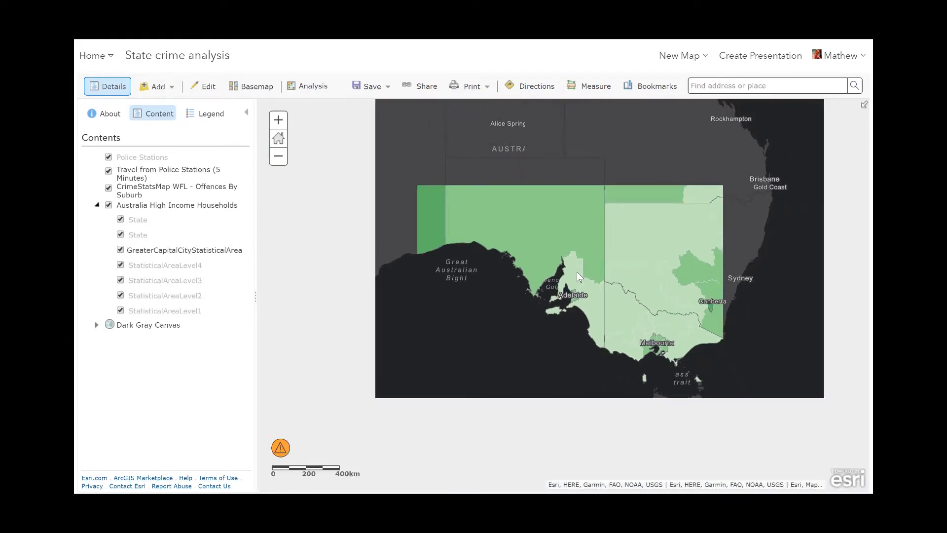
left_click_drag(551, 224, 602, 315)
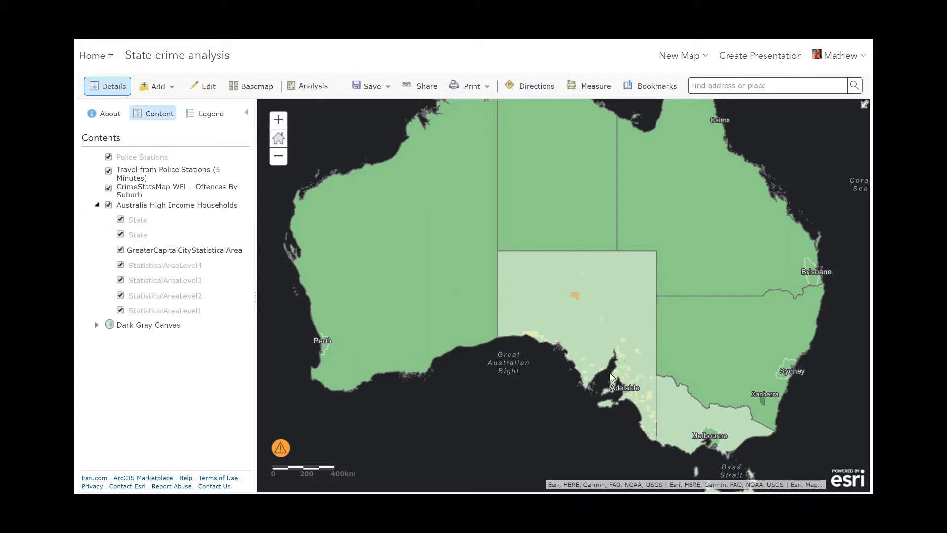
scroll(512, 232, "up", 3)
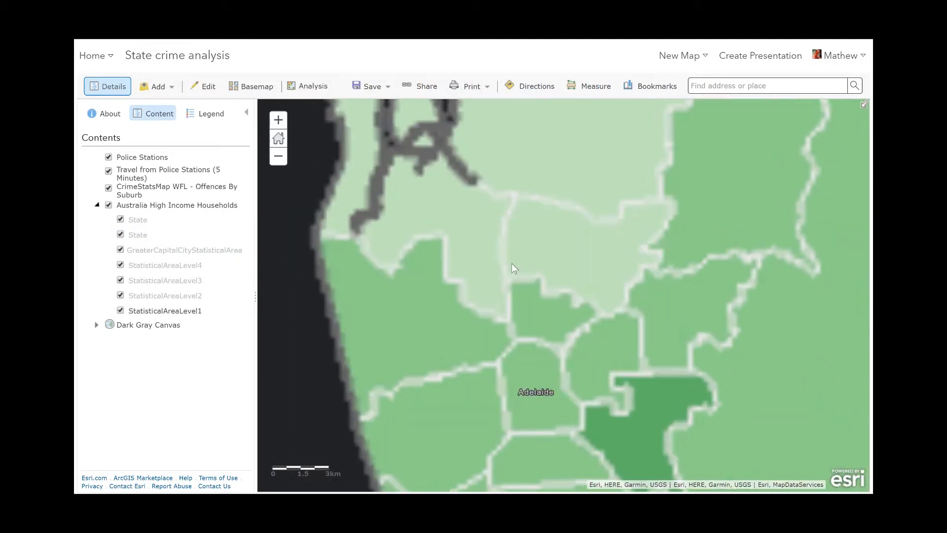
scroll(512, 268, "up", 1)
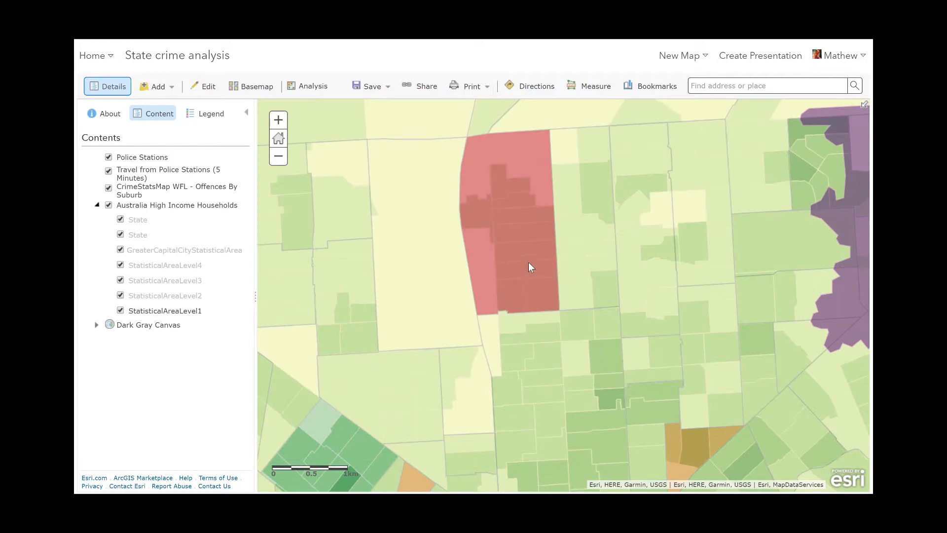
scroll(521, 248, "down", 2)
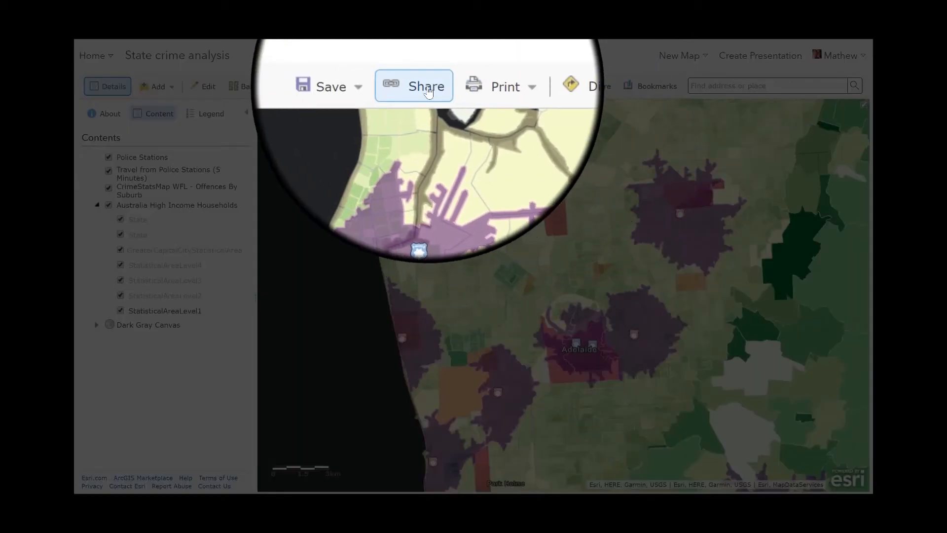
Create a Story Map Cascade web app from the map and title it Reducing violence
type("story")
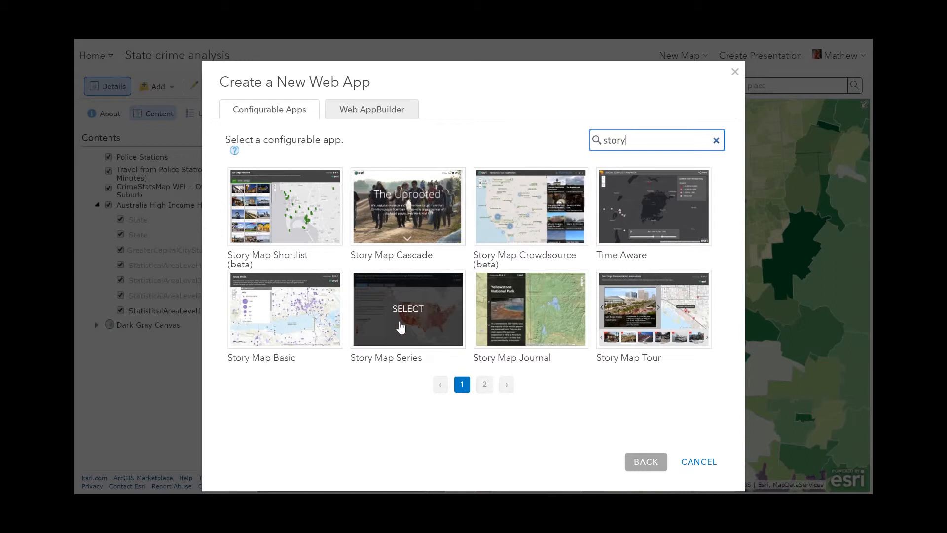
left_click(417, 228)
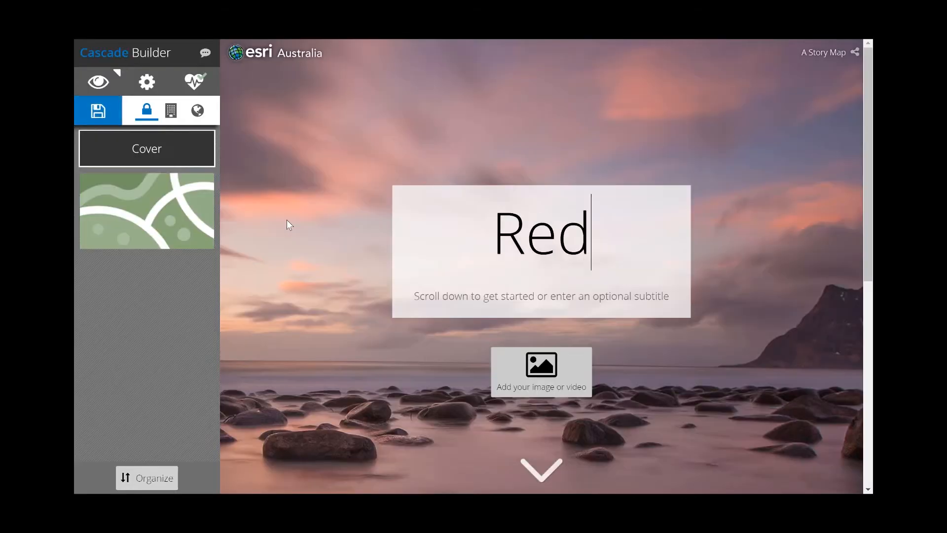
type("ucing ")
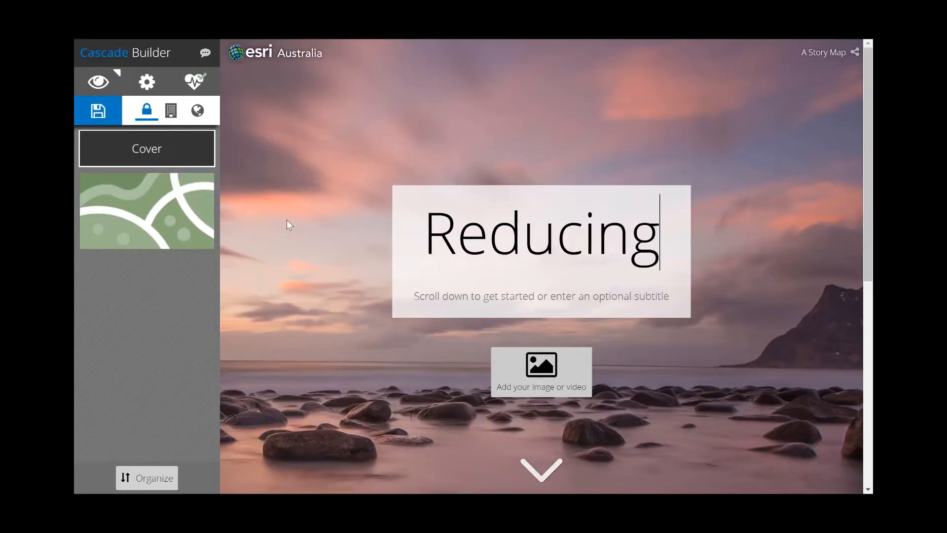
type("violence")
key("Tab")
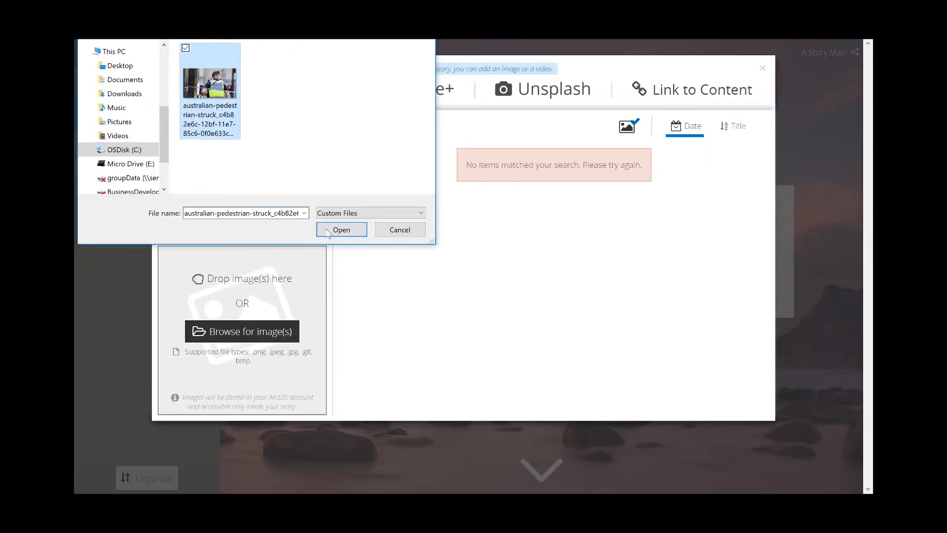
left_click(335, 228)
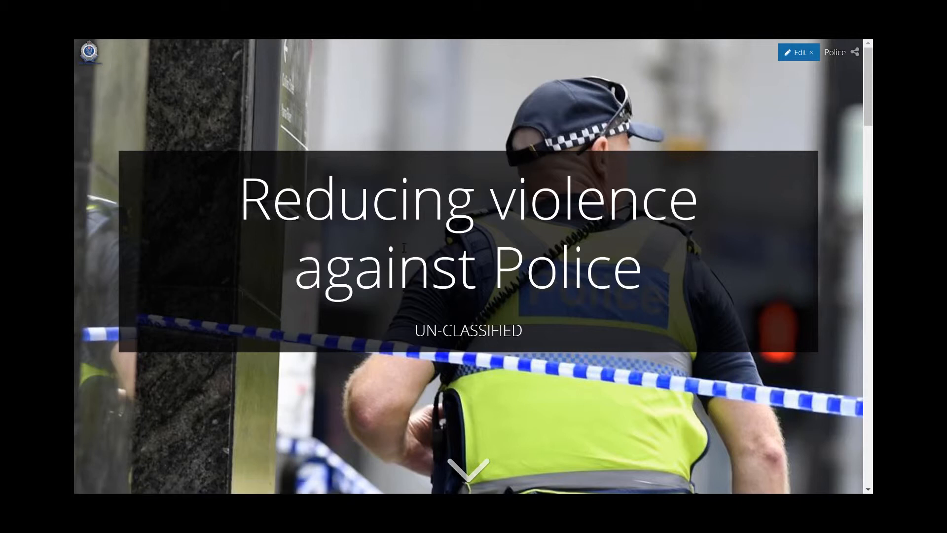
Open the story header's Police link, go back, and scroll through the finished story map's sections
left_click(839, 56)
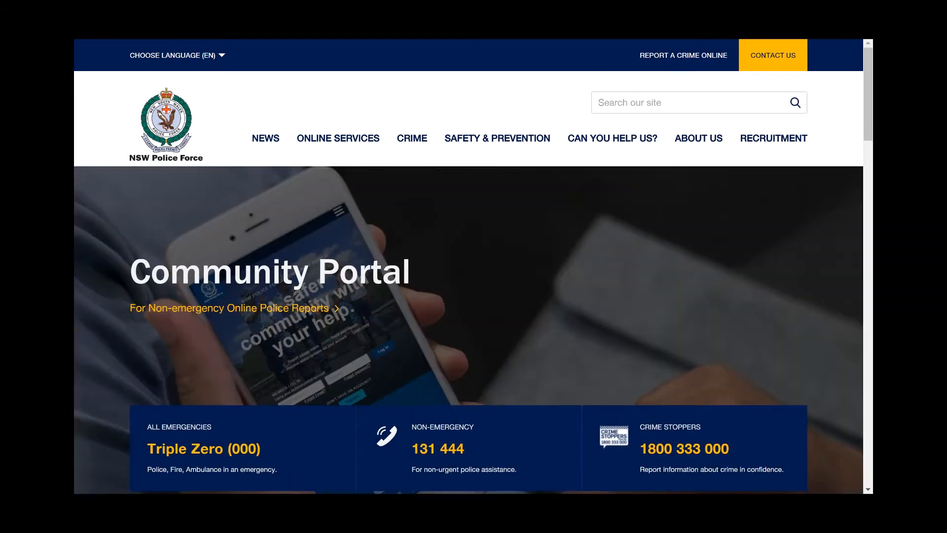
key("alt+Left")
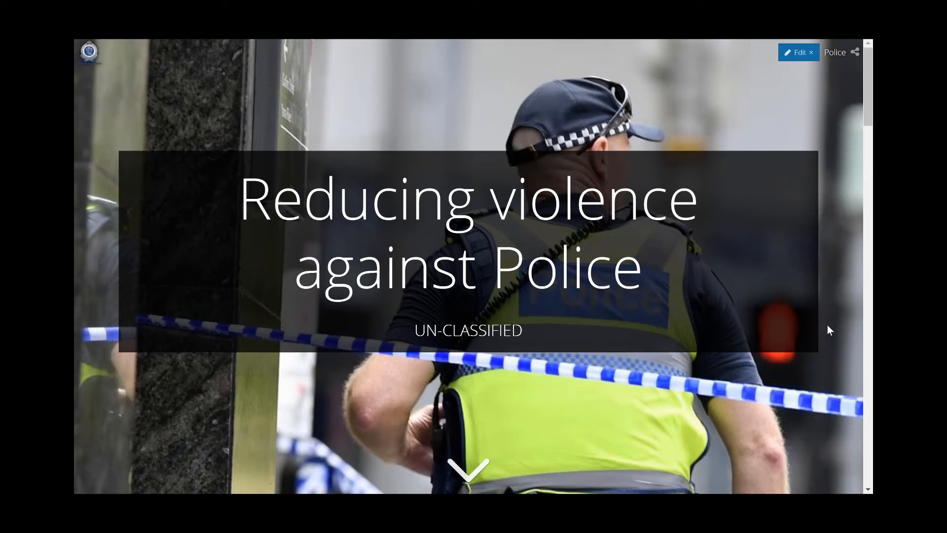
scroll(828, 328, "down", 5)
scroll(831, 338, "down", 3)
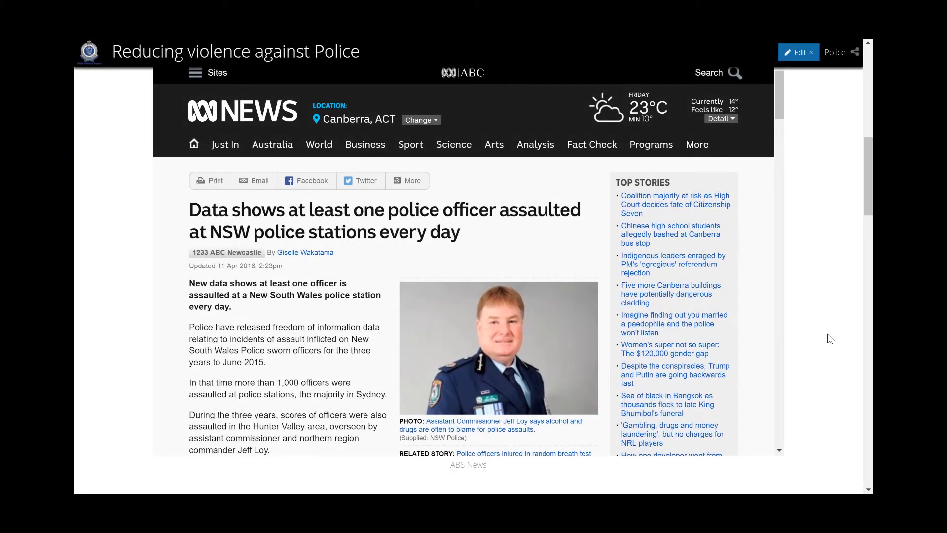
scroll(830, 339, "down", 5)
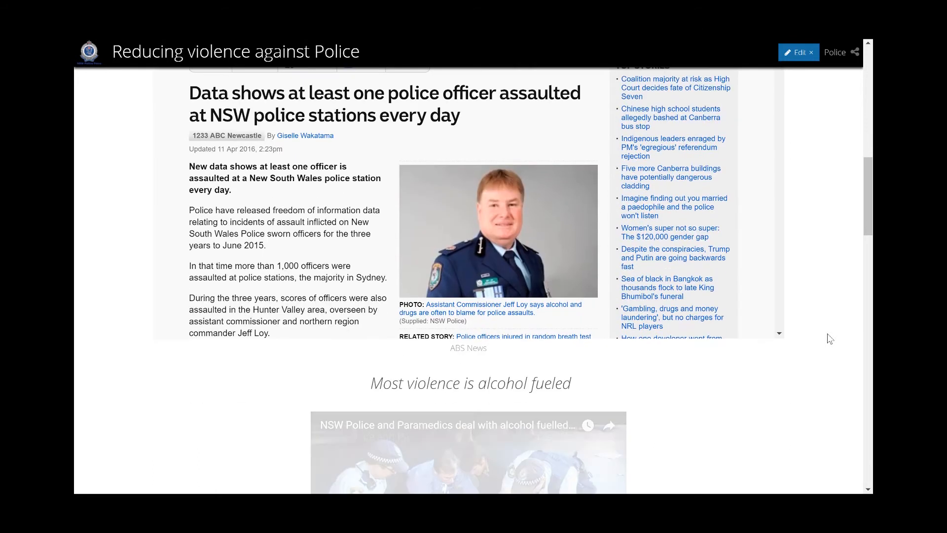
scroll(831, 338, "down", 2)
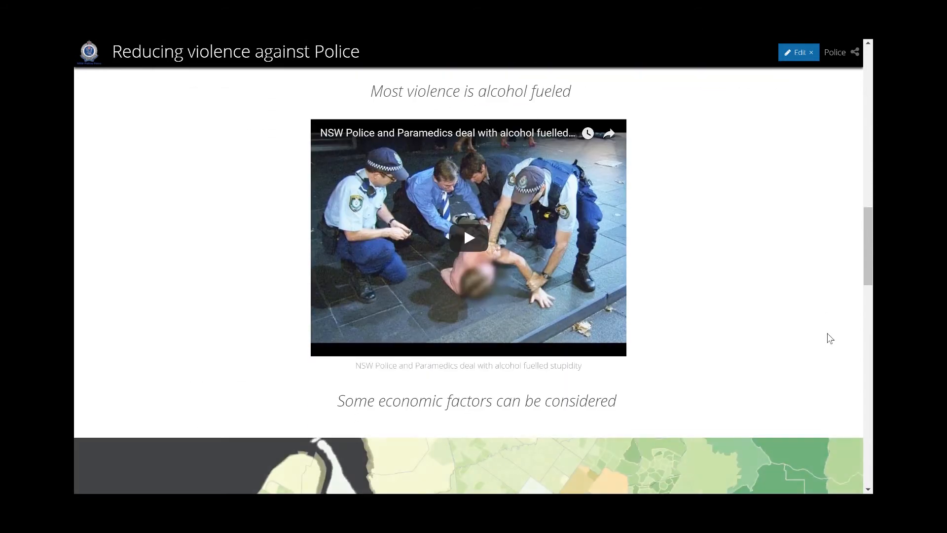
Play and pause the embedded alcohol-fuelled violence video, then scroll to the story's map section
left_click(474, 245)
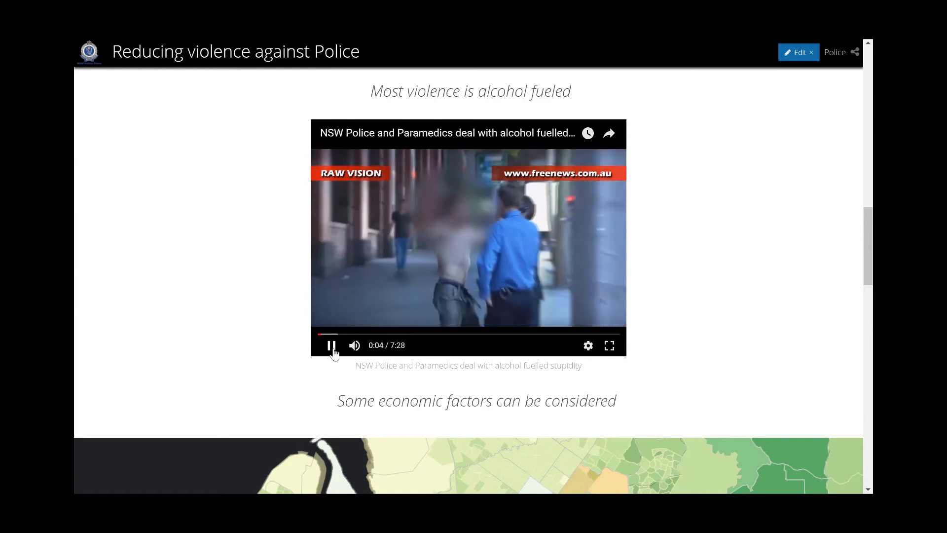
left_click(330, 346)
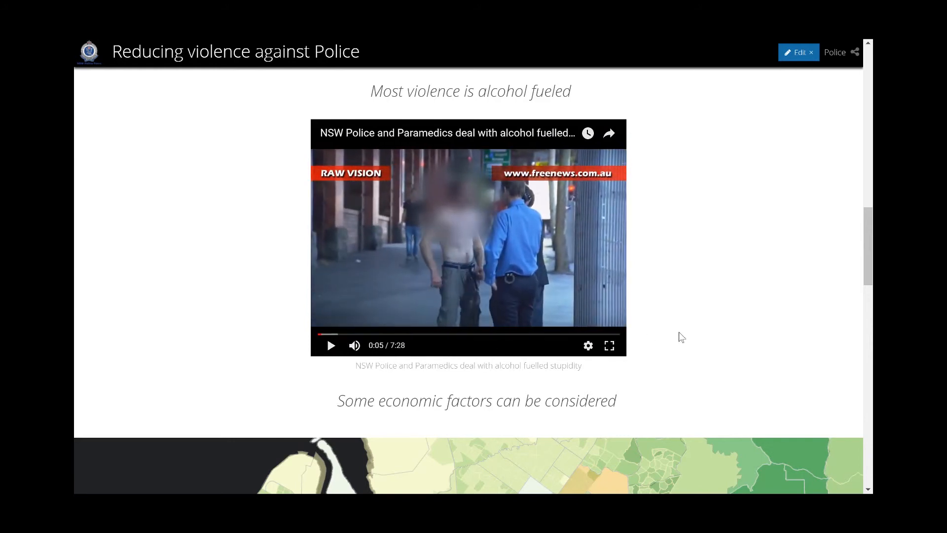
scroll(681, 329, "down", 4)
scroll(682, 329, "down", 5)
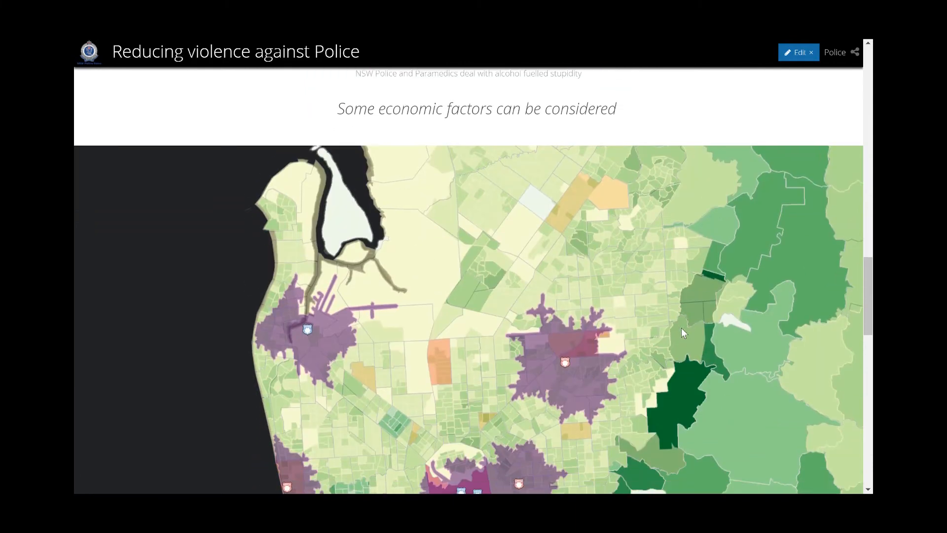
scroll(682, 333, "down", 5)
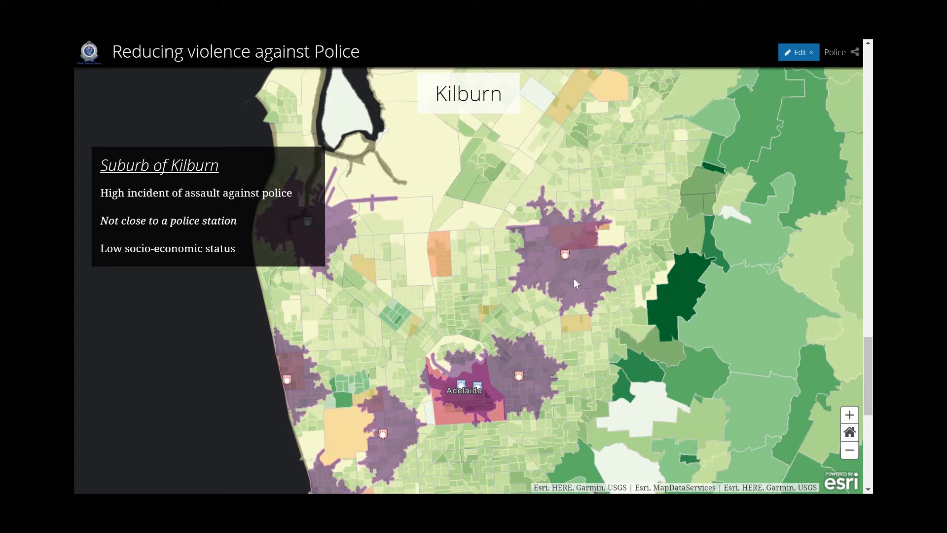
Open a suburb's offence pop-up on the Kilburn story map, scroll it, and close it
left_click(449, 254)
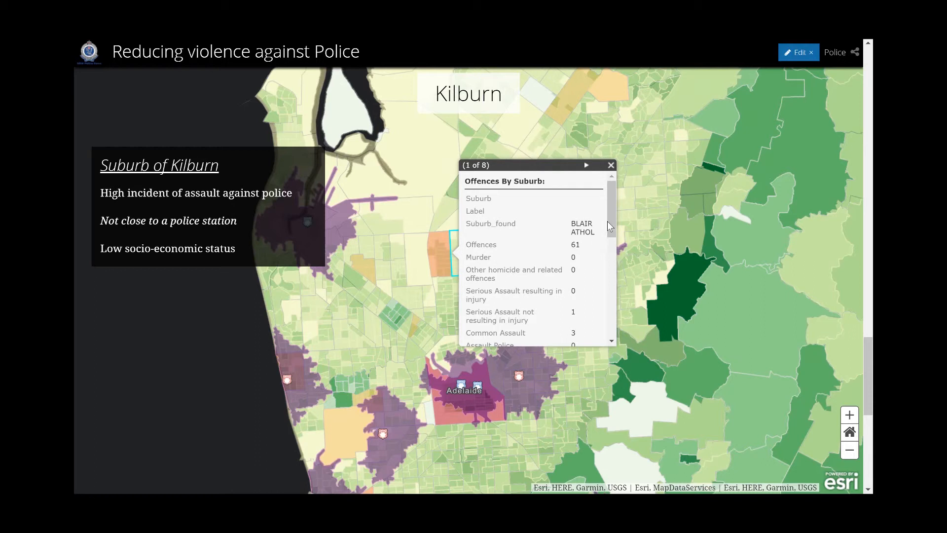
left_click_drag(608, 227, 608, 232)
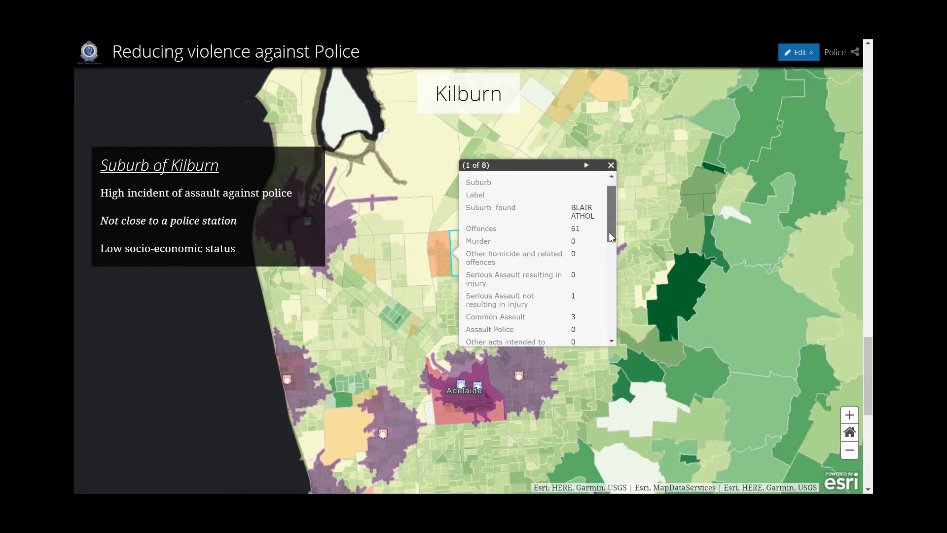
left_click(610, 165)
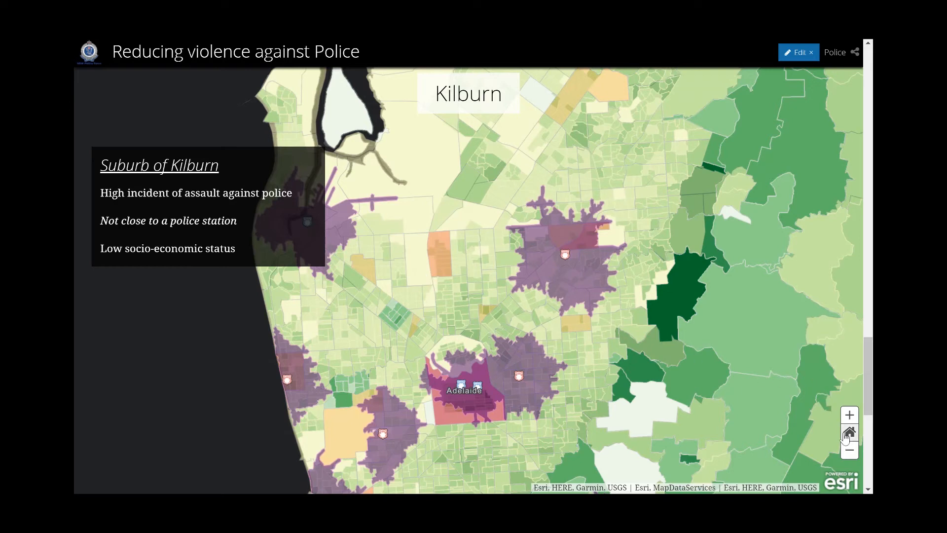
scroll(401, 326, "down", 5)
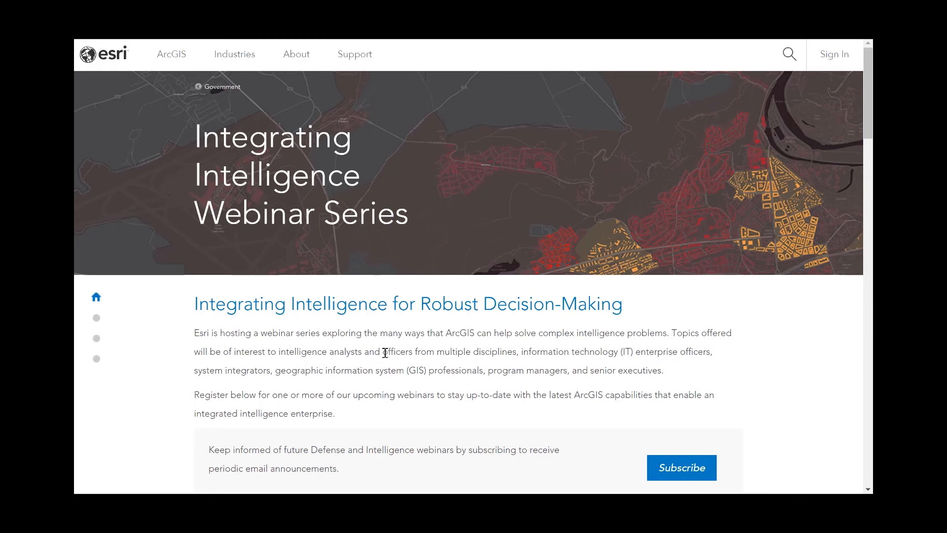
Scroll through the Esri Integrating Intelligence Webinar Series page
scroll(375, 381, "down", 1)
scroll(375, 380, "down", 6)
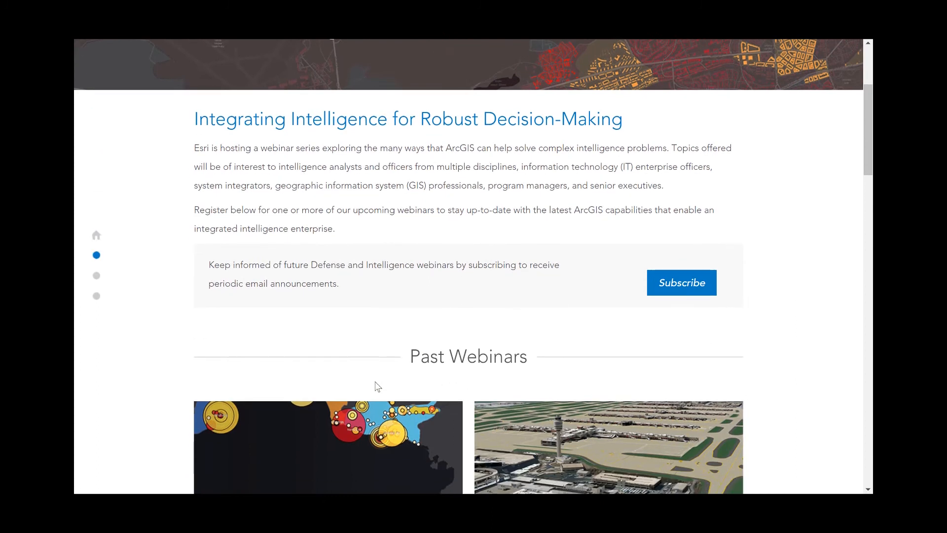
scroll(373, 385, "down", 1)
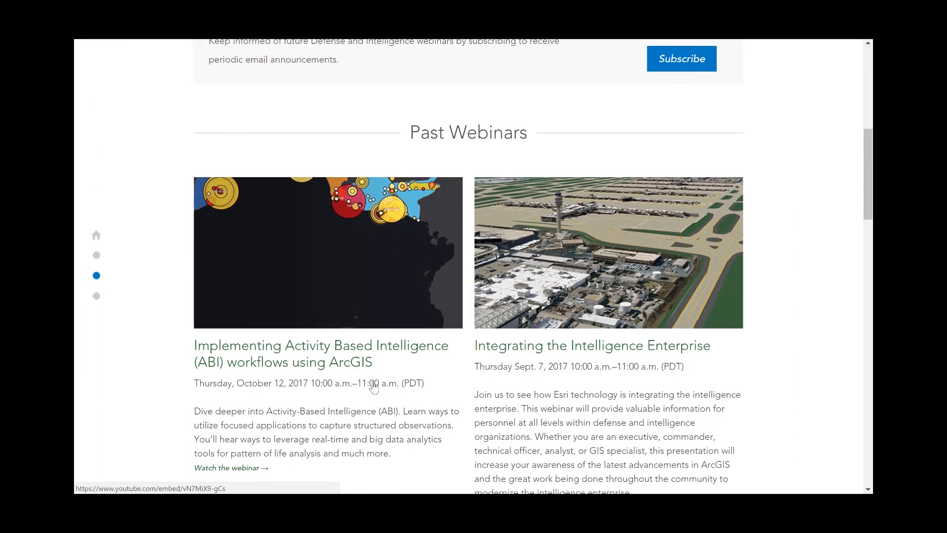